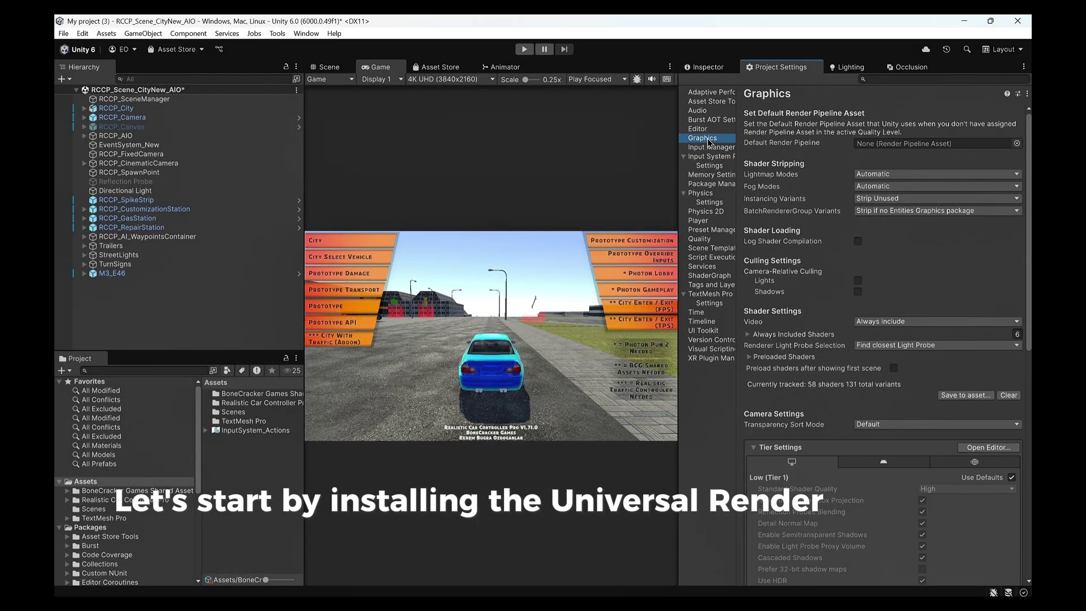
Step: Install the Universal Render Pipeline package from the Unity Registry, searching for "univ", and close the package manager
left_click_drag(736, 245, 783, 249)
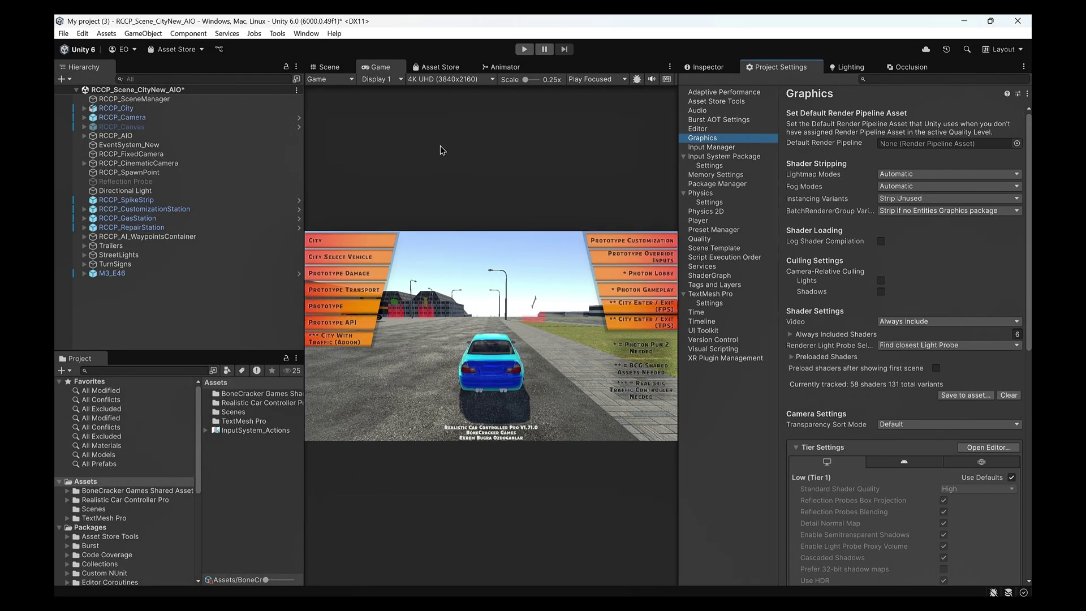
left_click(202, 50)
left_click(217, 79)
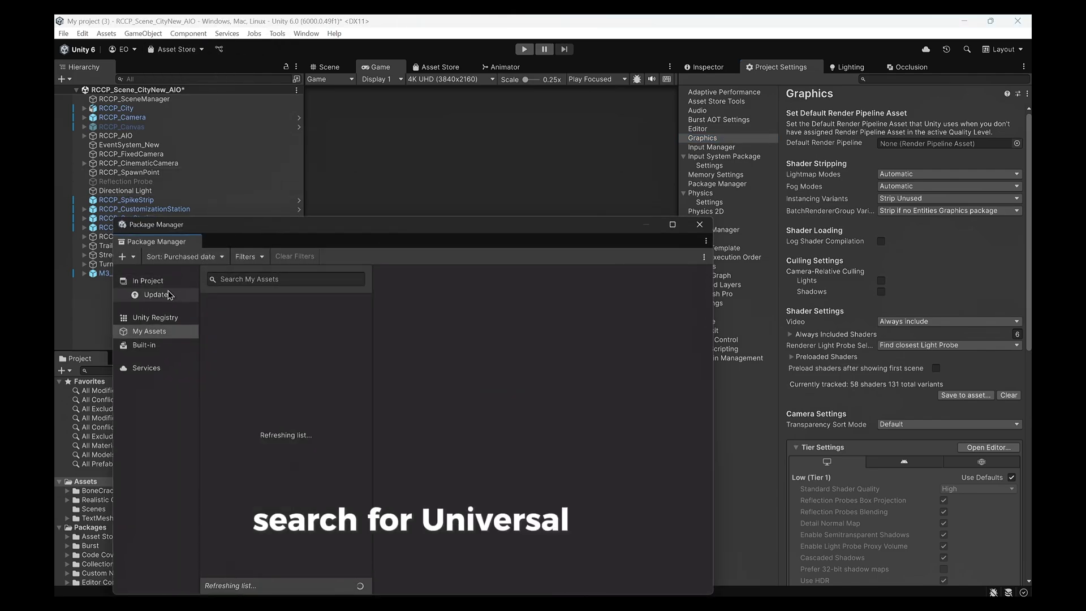
left_click(155, 318)
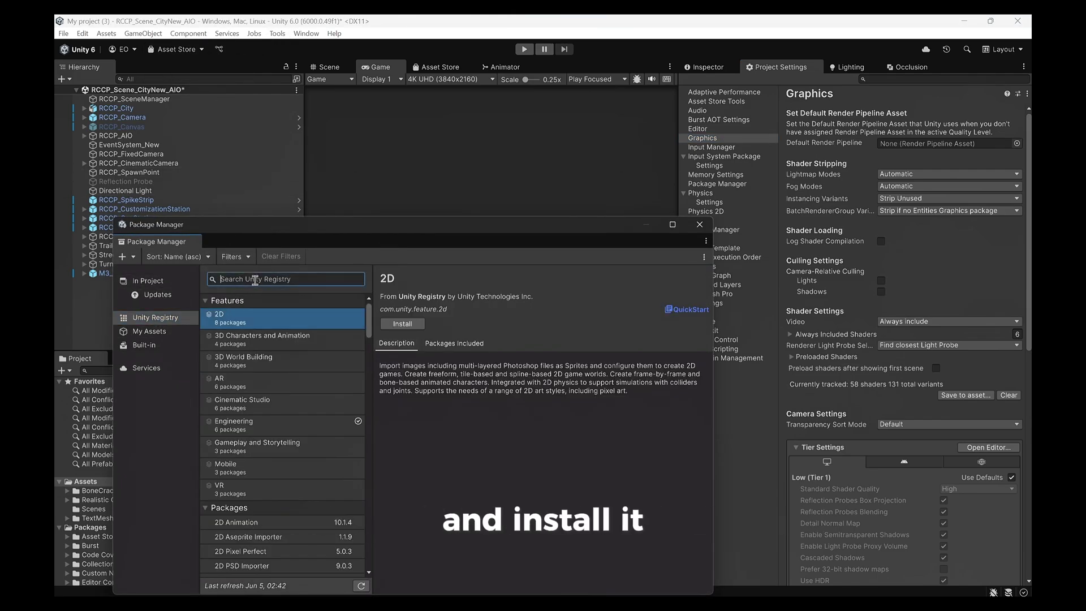
type("univ")
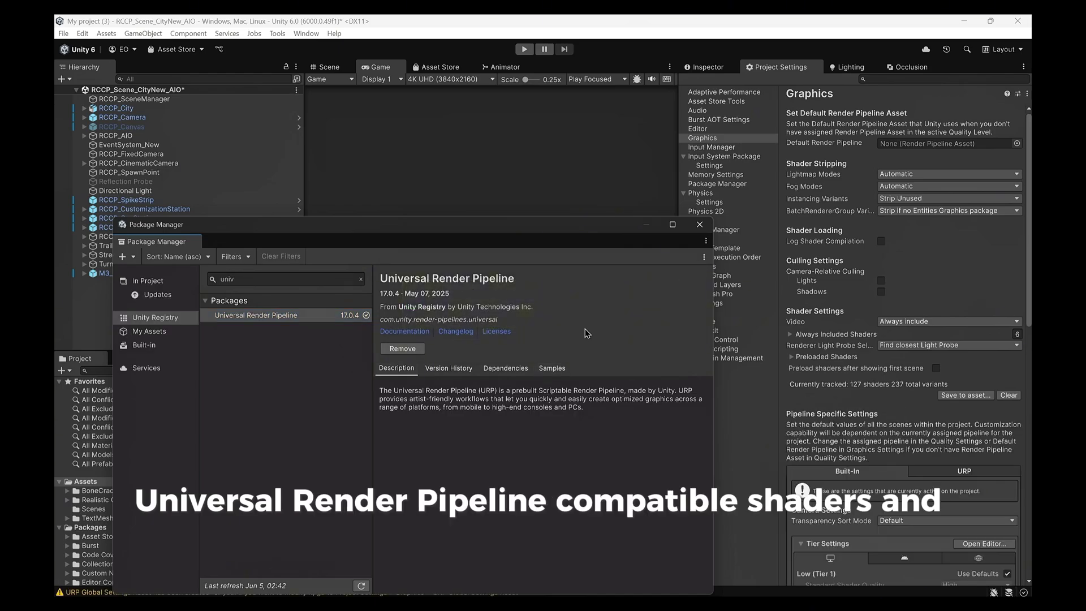
left_click(699, 225)
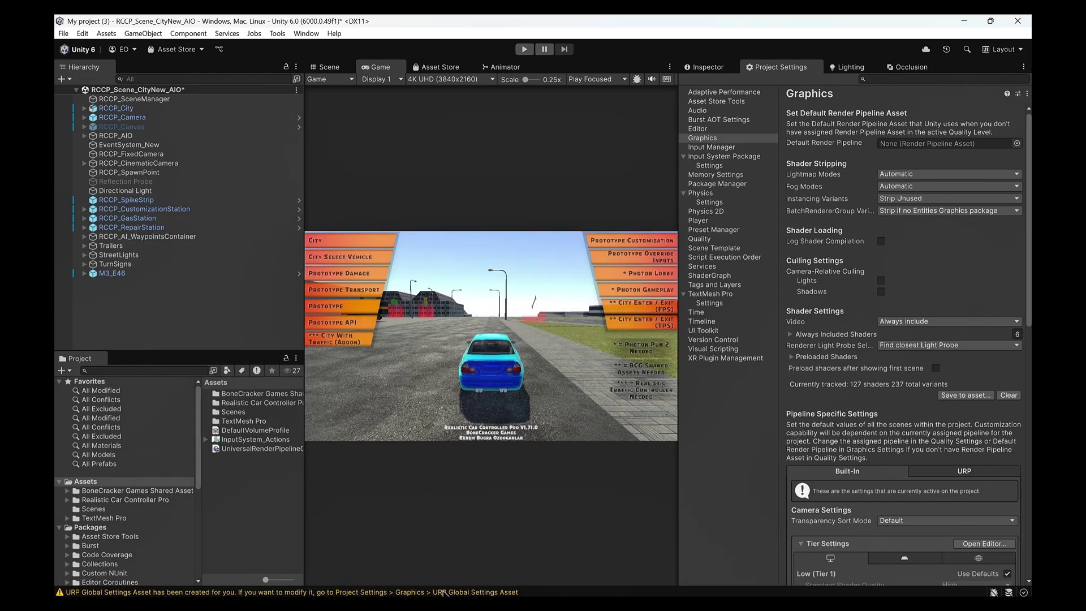
Step: Open the console from the URP Global Settings warning, clear its messages and close it
left_click(445, 592)
left_click(215, 202)
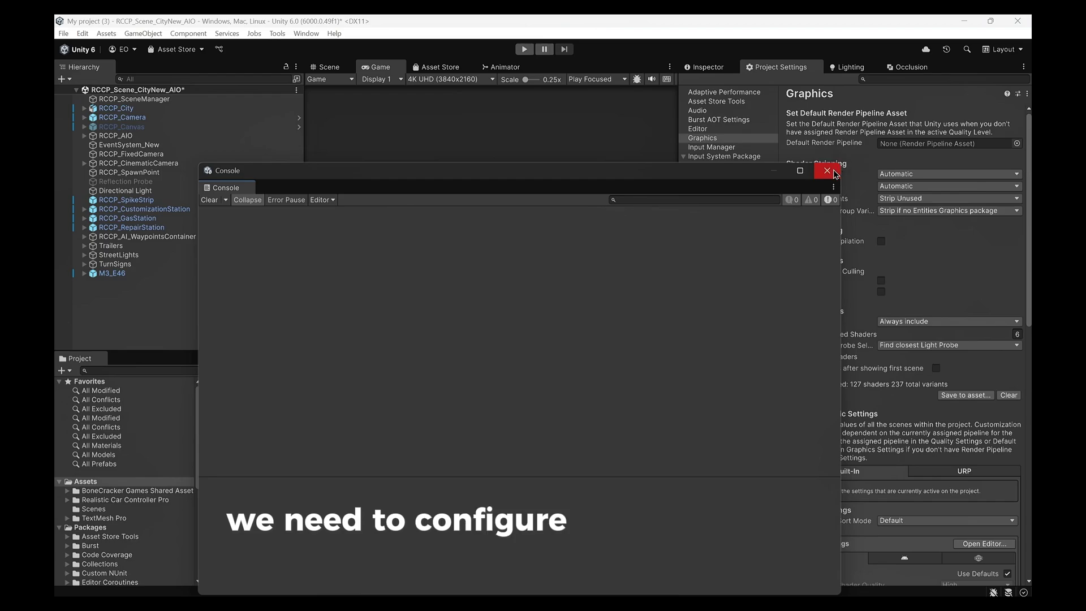
left_click(827, 170)
Step: Create a URP Asset (with Universal Renderer) in the Assets folder, keep its default name and widen the project area
right_click(222, 497)
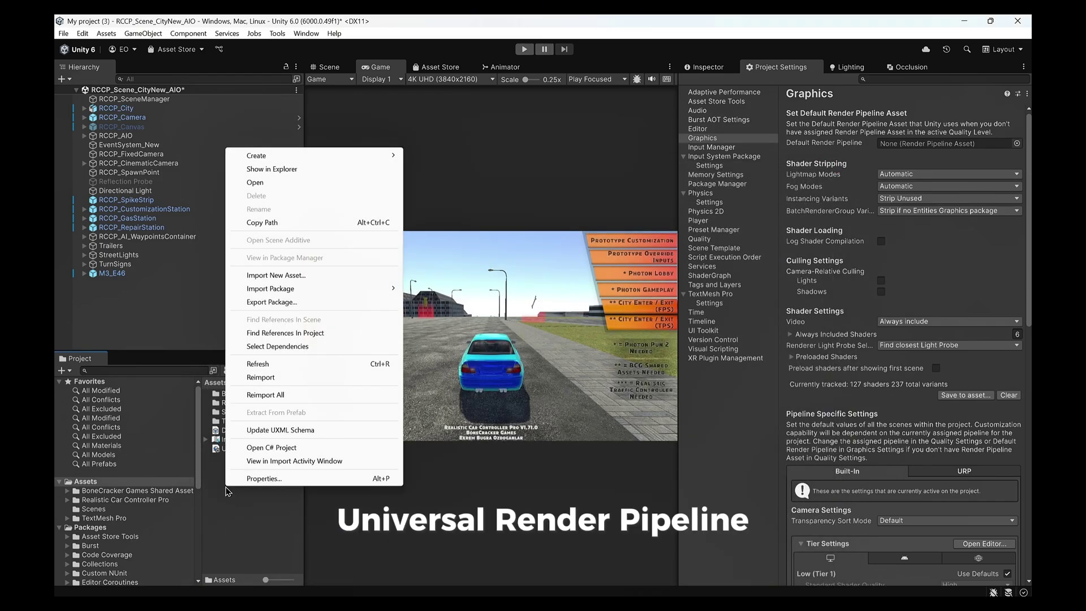
mouse_move(289, 156)
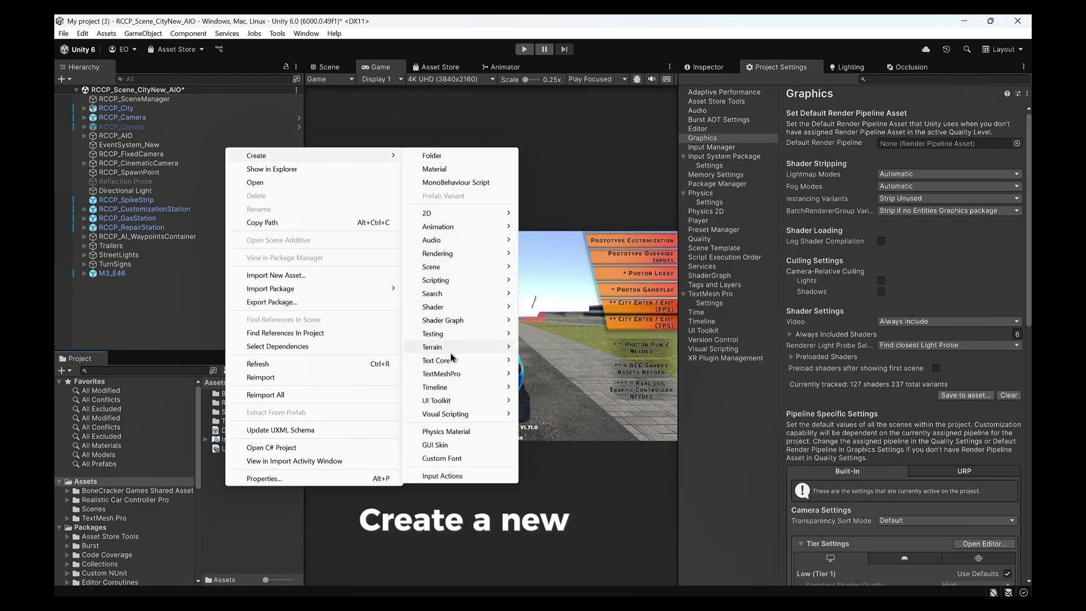
mouse_move(458, 254)
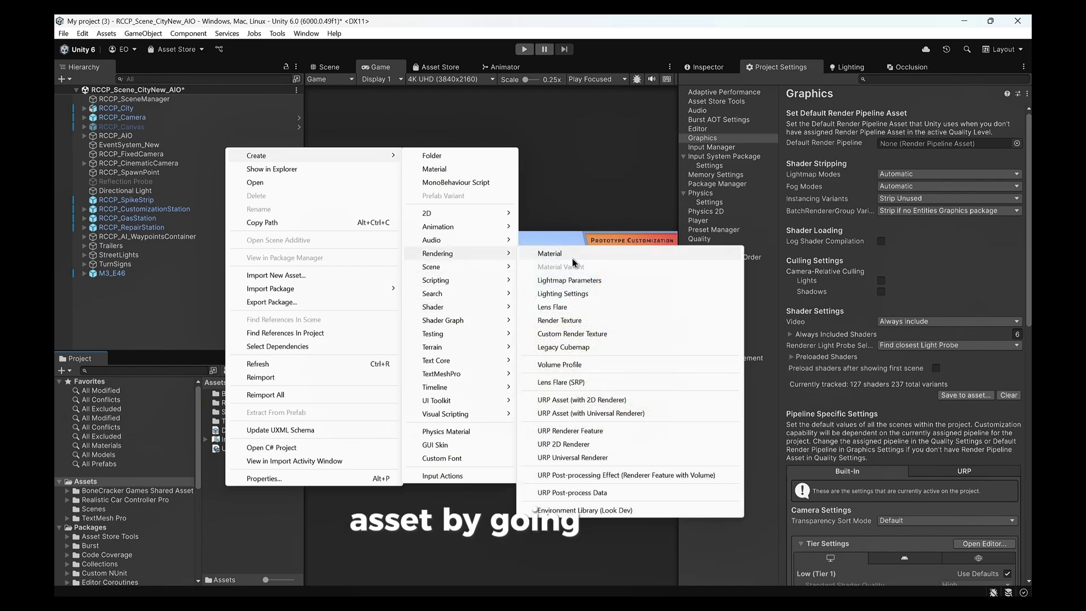
left_click(584, 413)
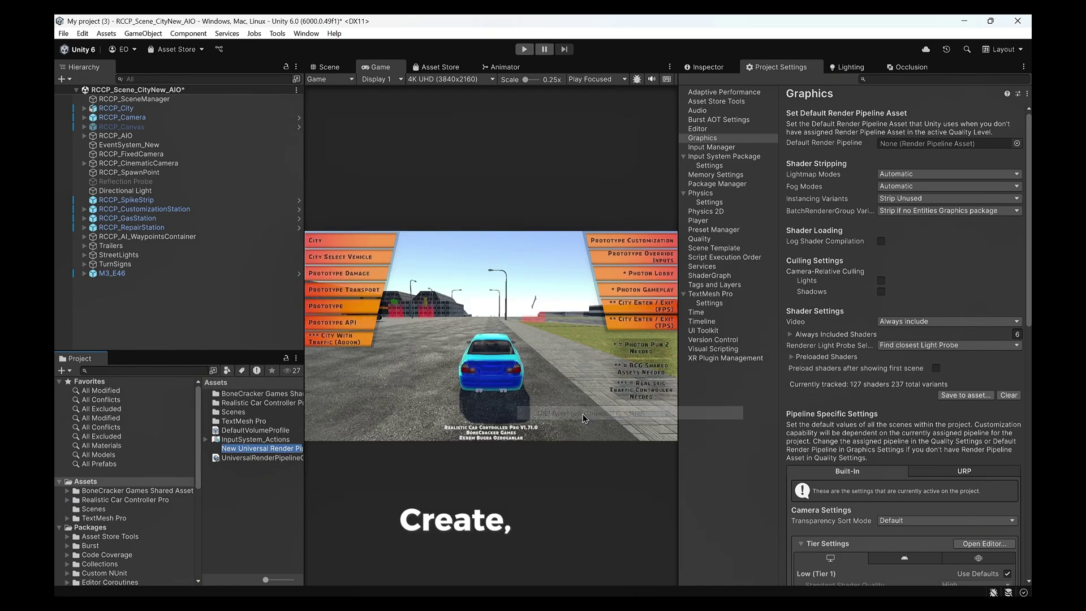
left_click(273, 494)
left_click_drag(304, 480, 410, 479)
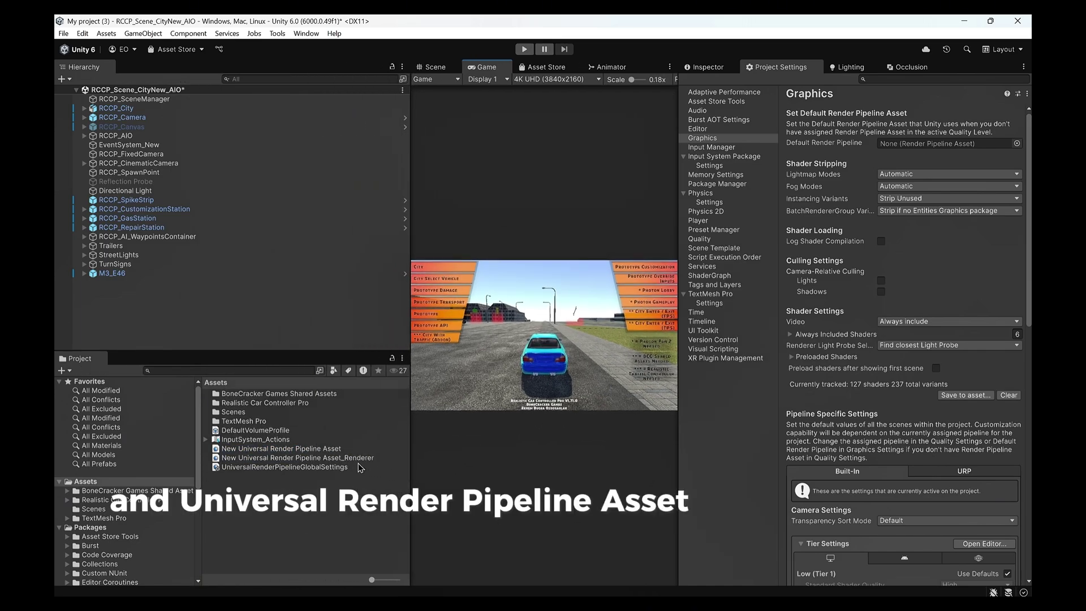
Step: Assign New Universal Render Pipeline Asset as the Default Render Pipeline in the project's Graphics settings and confirm the change
left_click(703, 138)
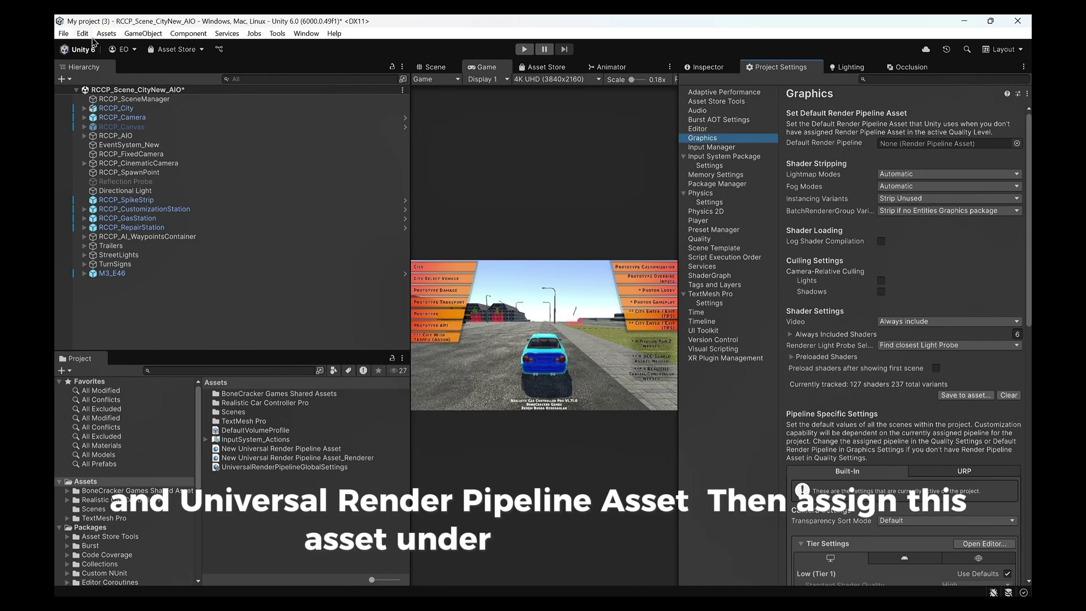
left_click(82, 34)
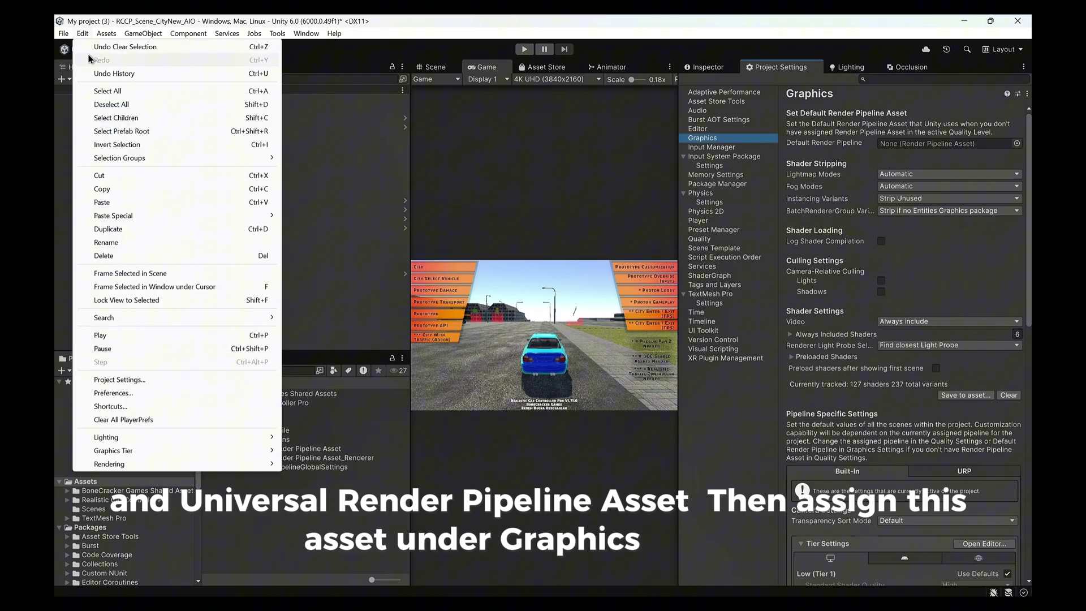
left_click(116, 379)
left_click(709, 141)
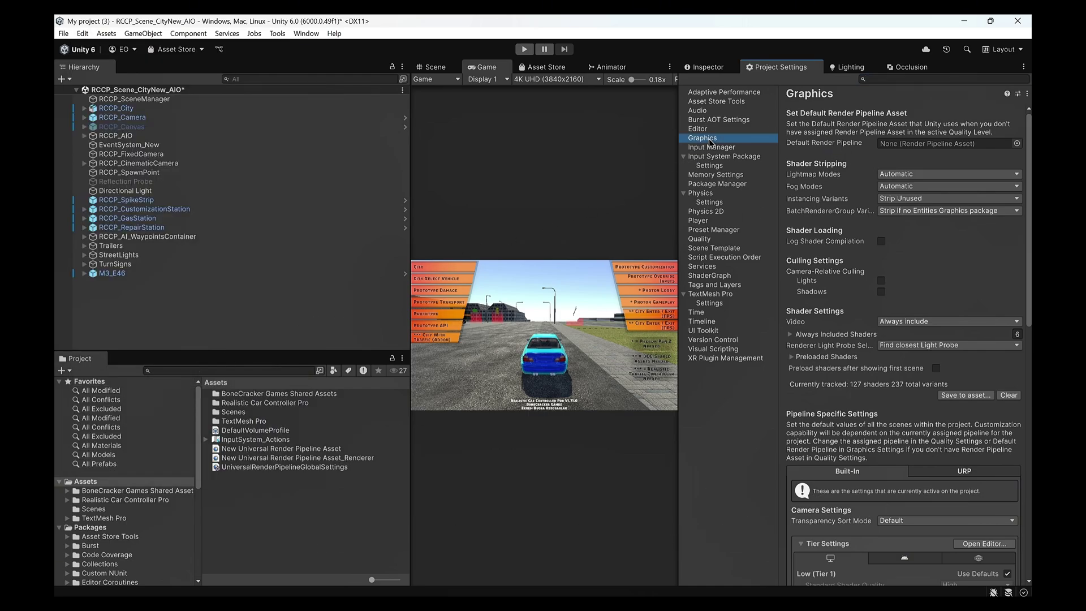
left_click(1018, 144)
double_click(627, 179)
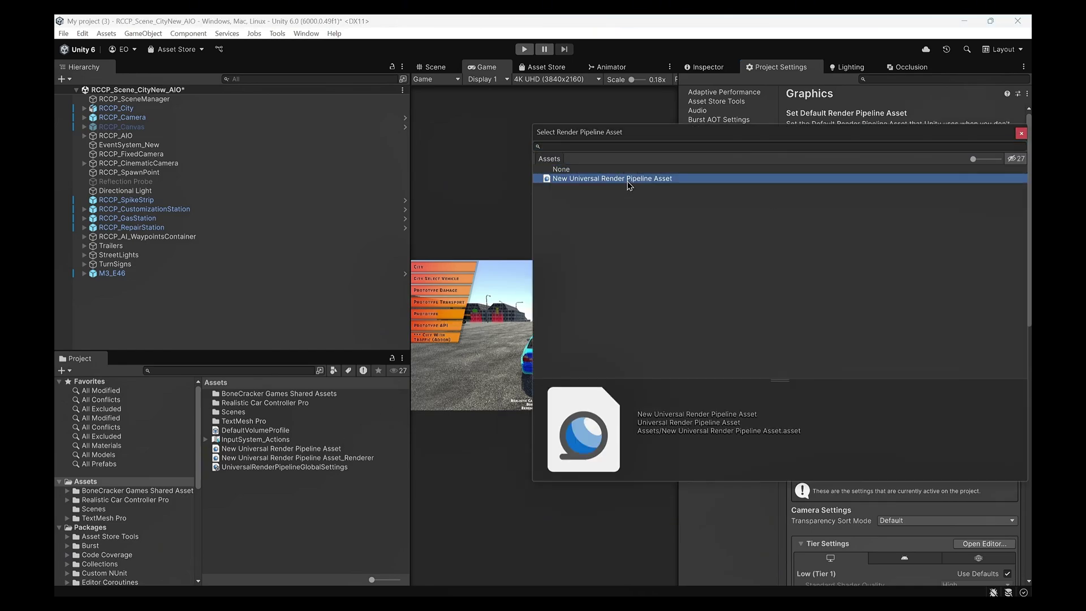
left_click_drag(588, 261, 343, 252)
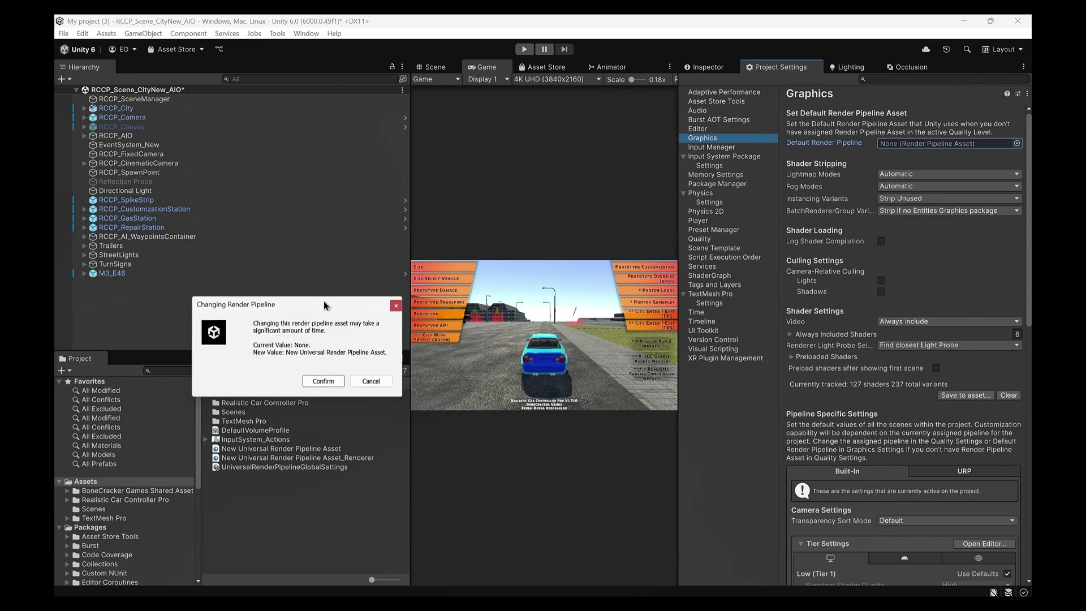
left_click(325, 382)
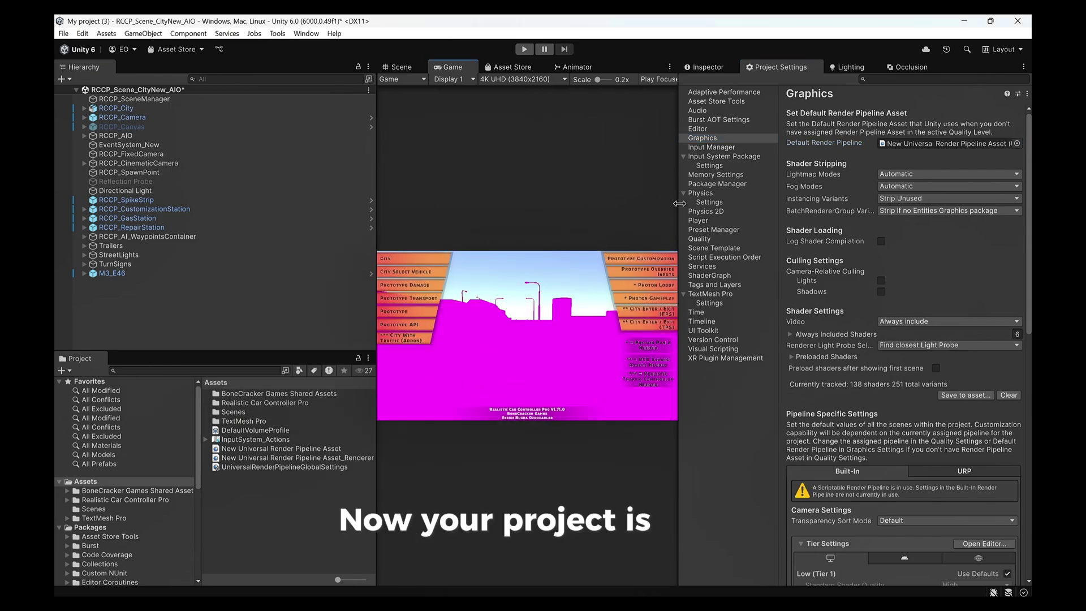
Step: Widen the Game view, run the scene to check how it renders and stop play mode
left_click_drag(679, 203, 701, 211)
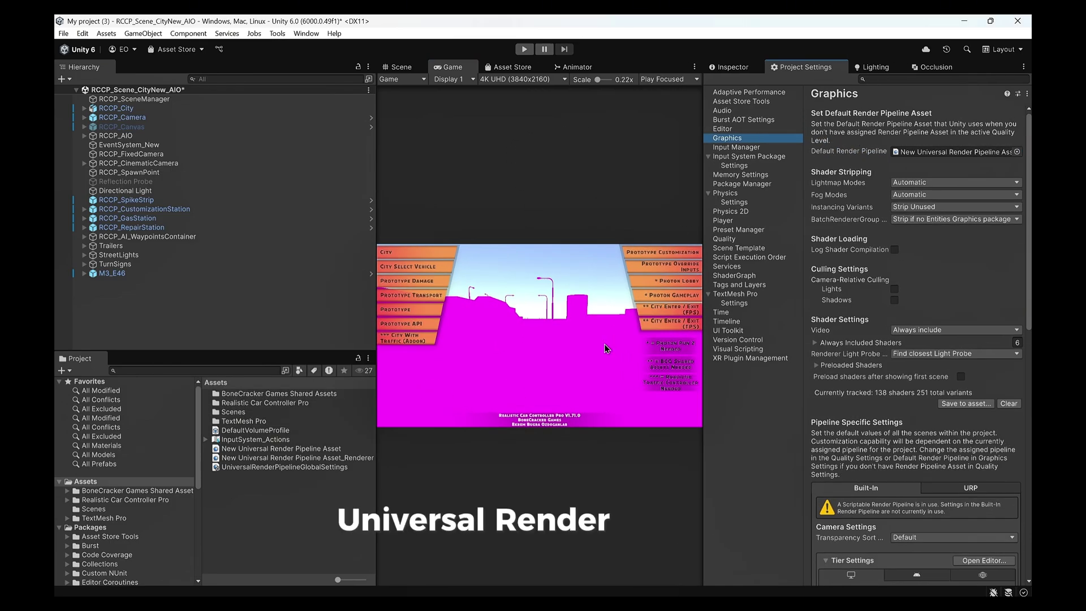
left_click(524, 49)
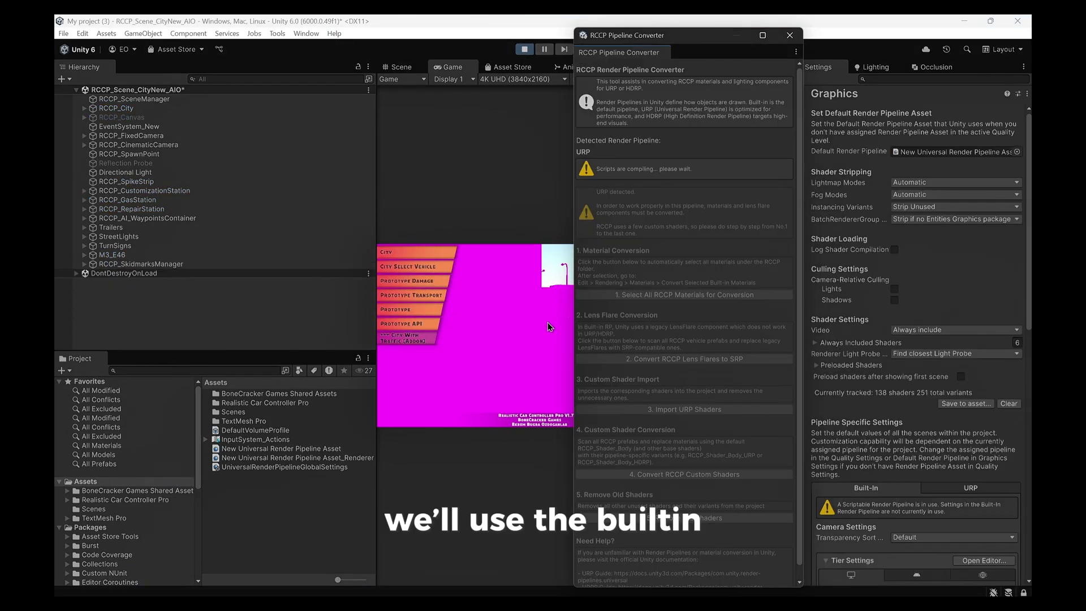
left_click(524, 49)
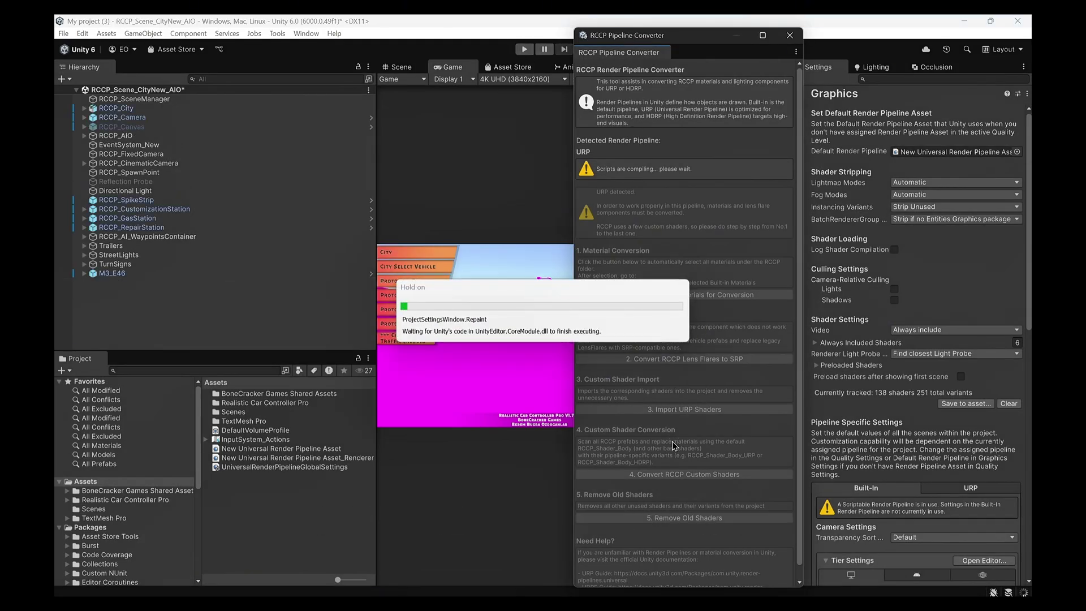
left_click(277, 34)
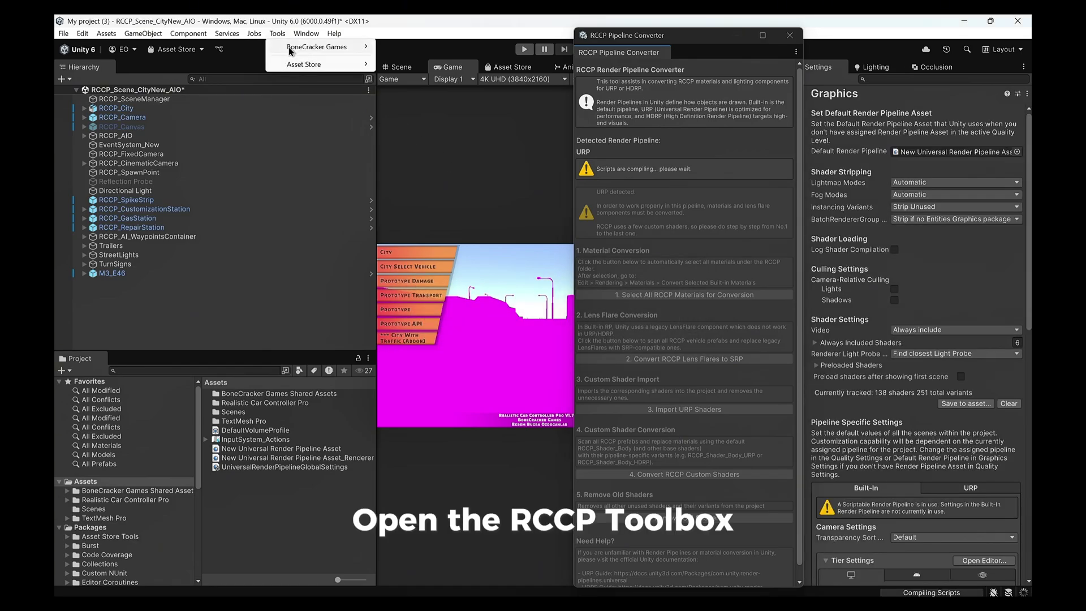
mouse_move(295, 48)
mouse_move(467, 51)
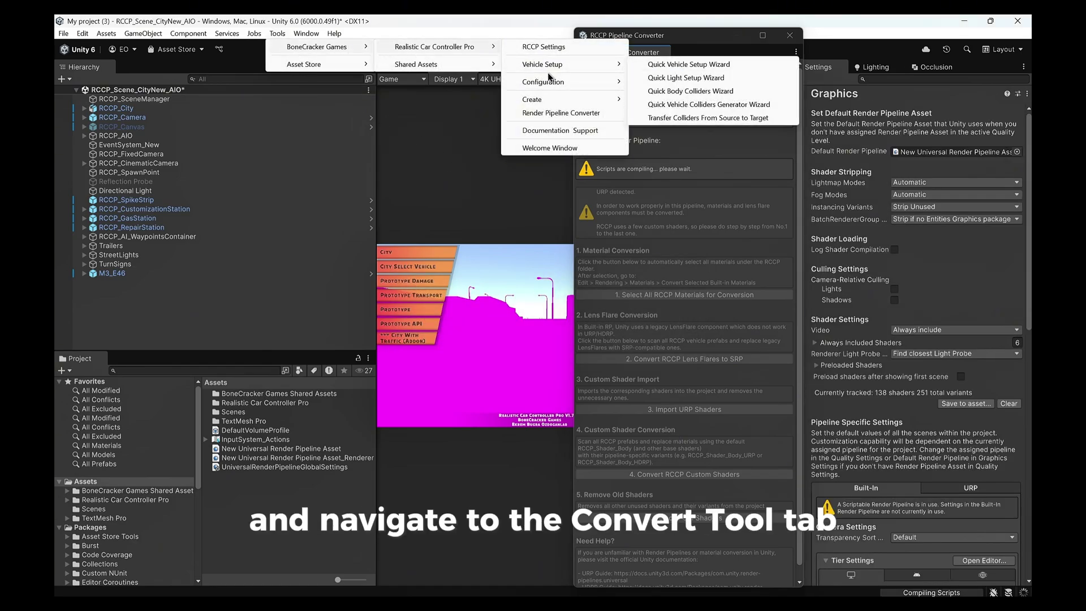
mouse_move(572, 82)
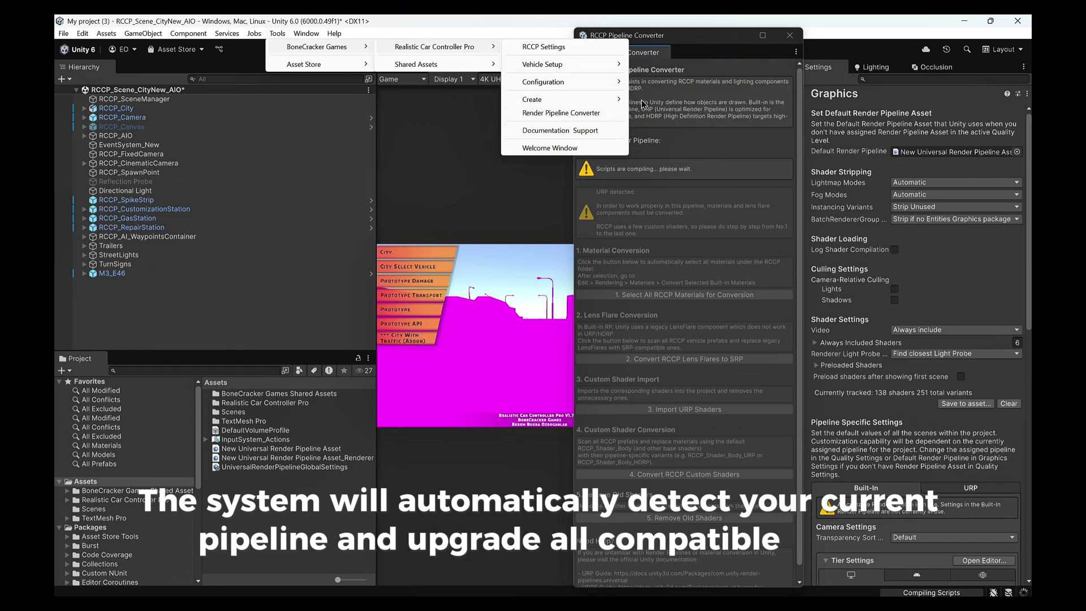
left_click(700, 38)
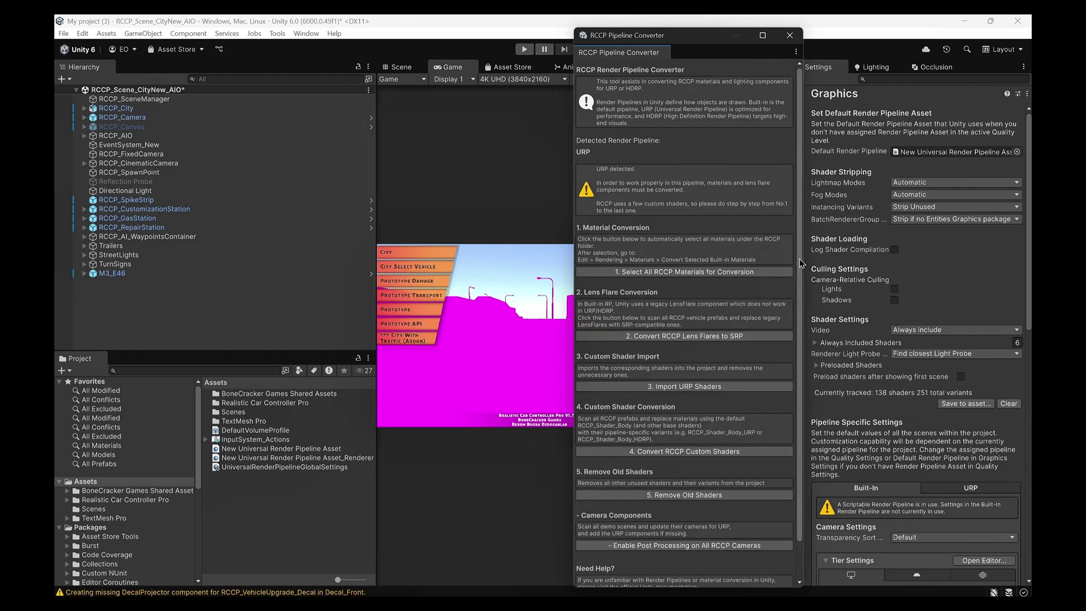
left_click_drag(800, 255, 794, 217)
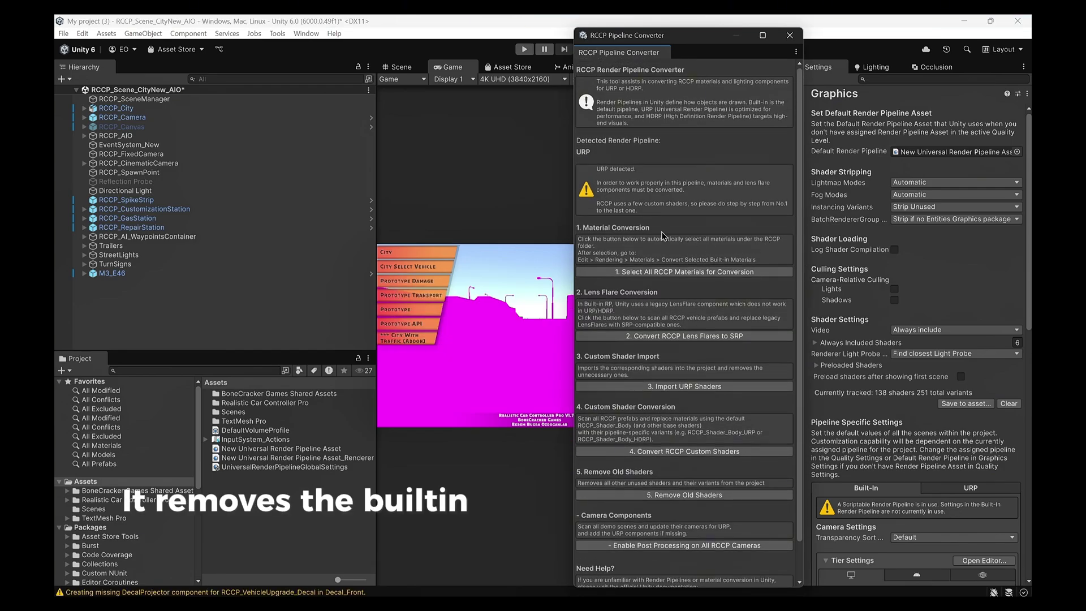
Step: Select all RCCP materials with the pipeline converter and convert the selected built-in materials to URP, accepting the overwrite
left_click(673, 272)
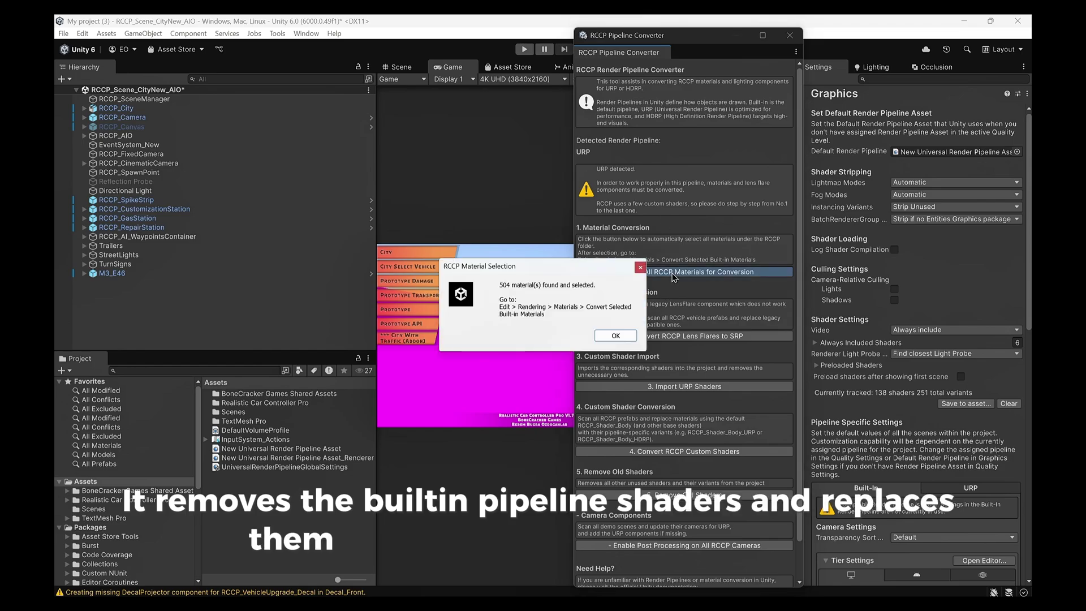
left_click(616, 337)
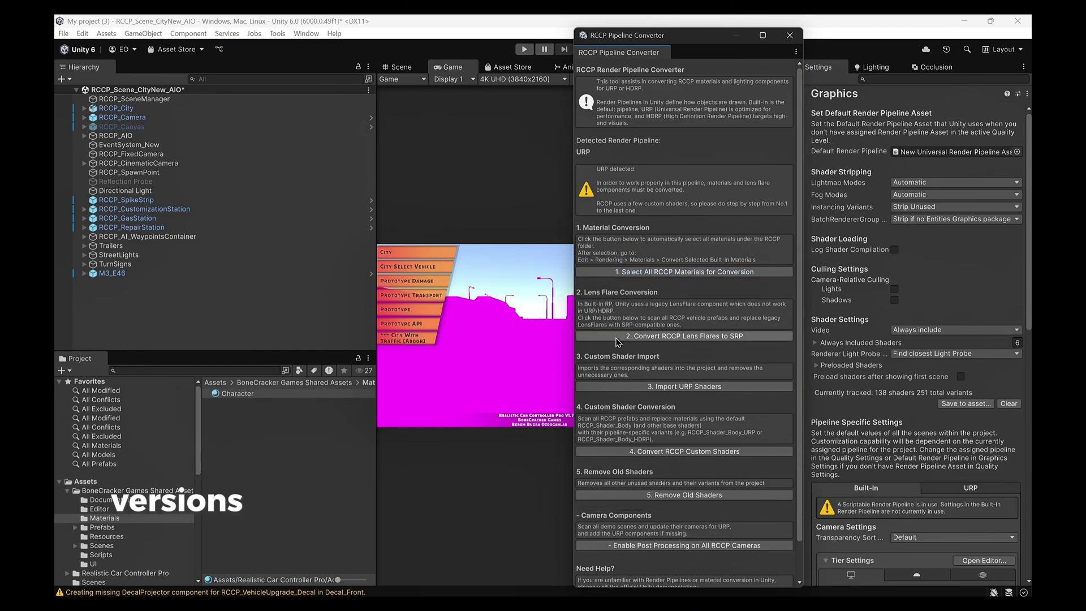
left_click(83, 33)
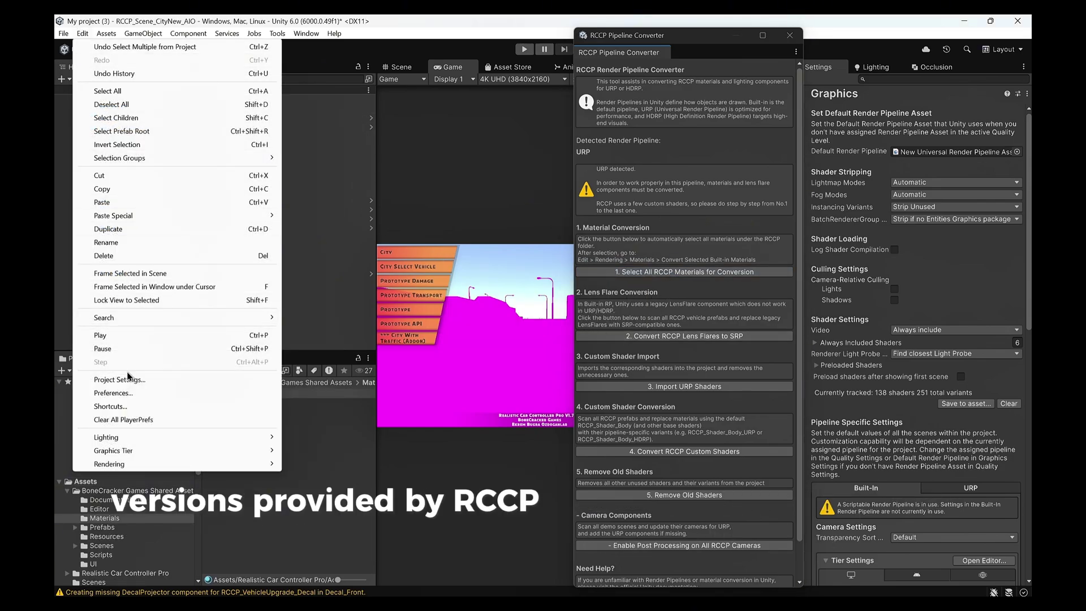
mouse_move(136, 467)
mouse_move(338, 482)
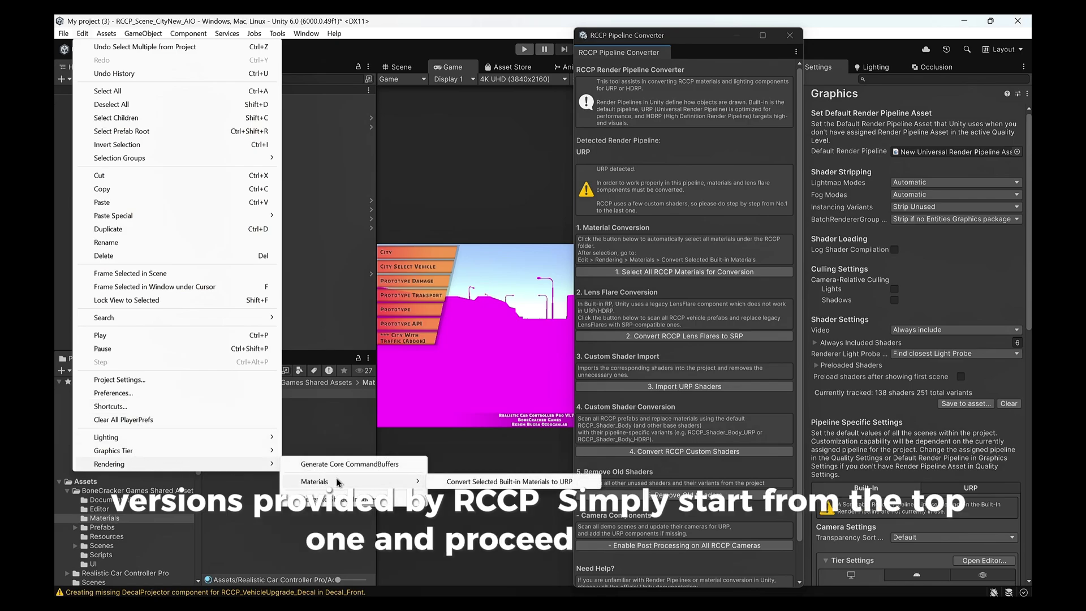
left_click(480, 481)
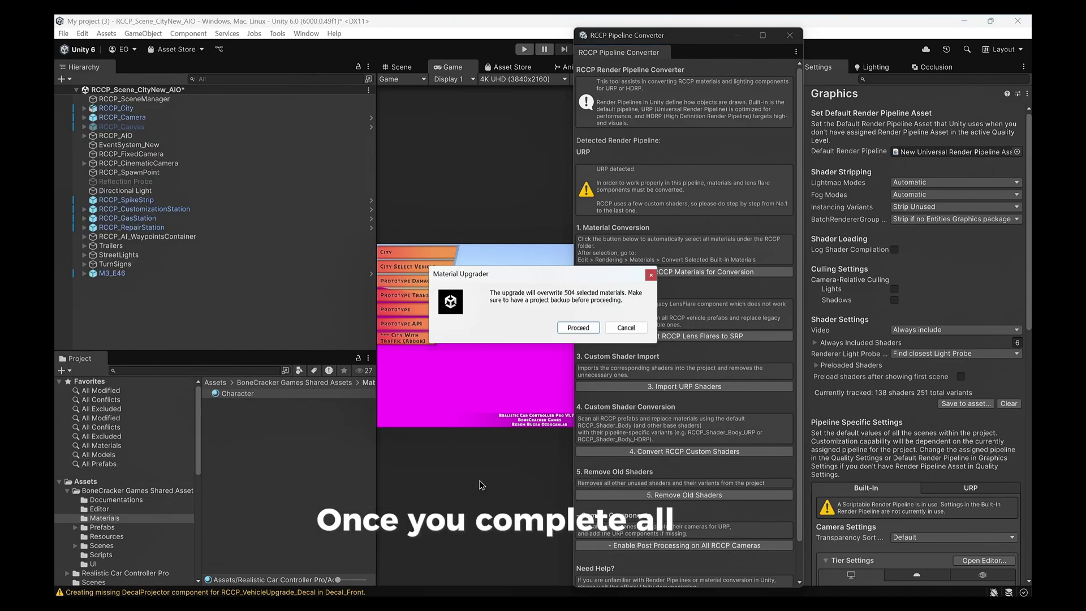
left_click(585, 328)
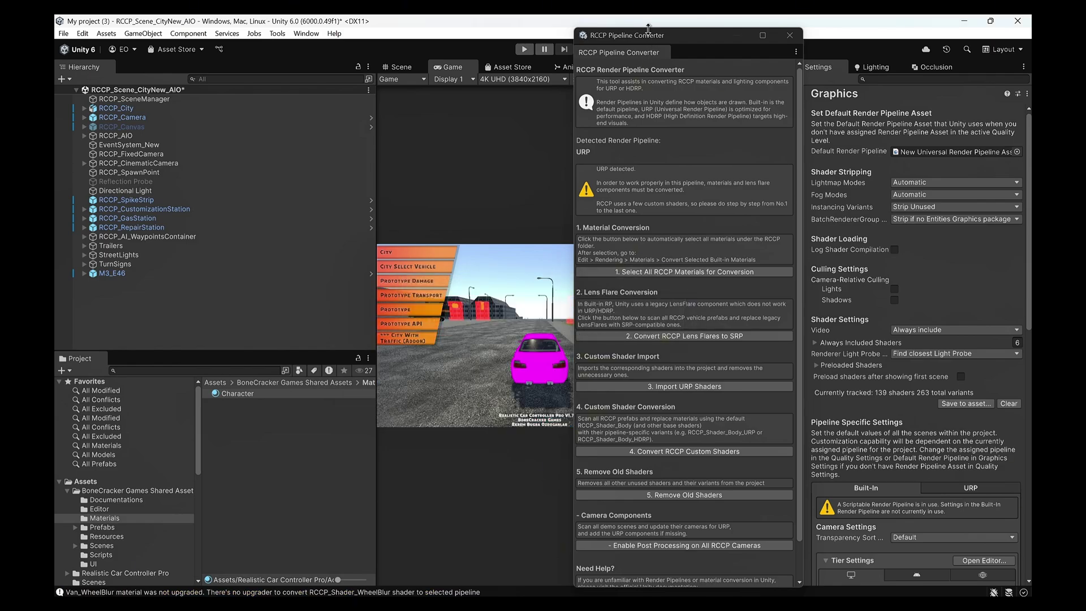
Step: Move the converter window clear of the car in the Game view and convert the RCCP lens flares to SRP
left_click_drag(648, 29, 740, 32)
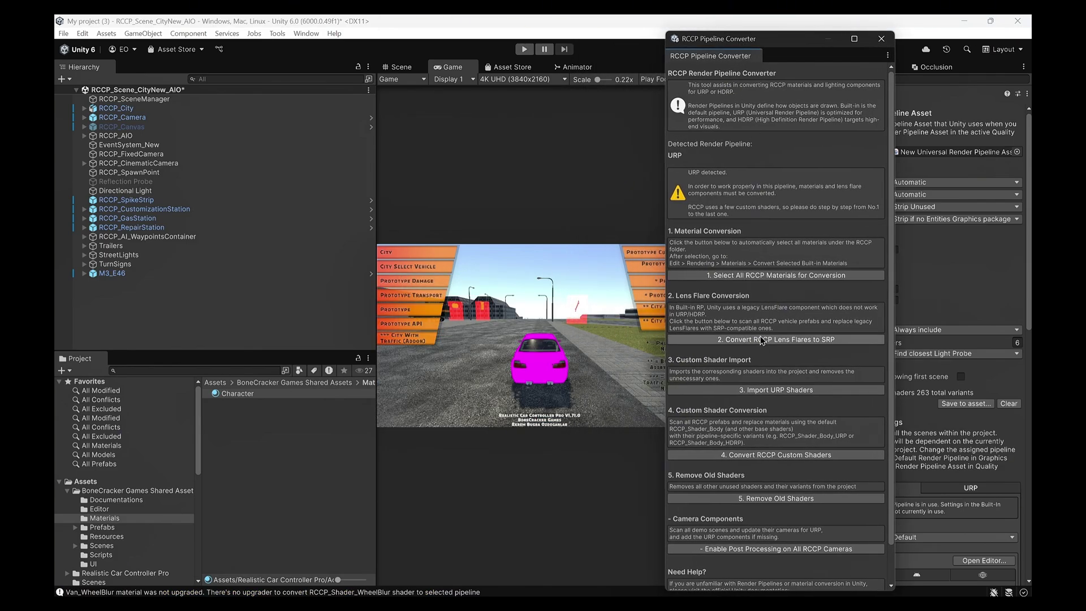
left_click(764, 340)
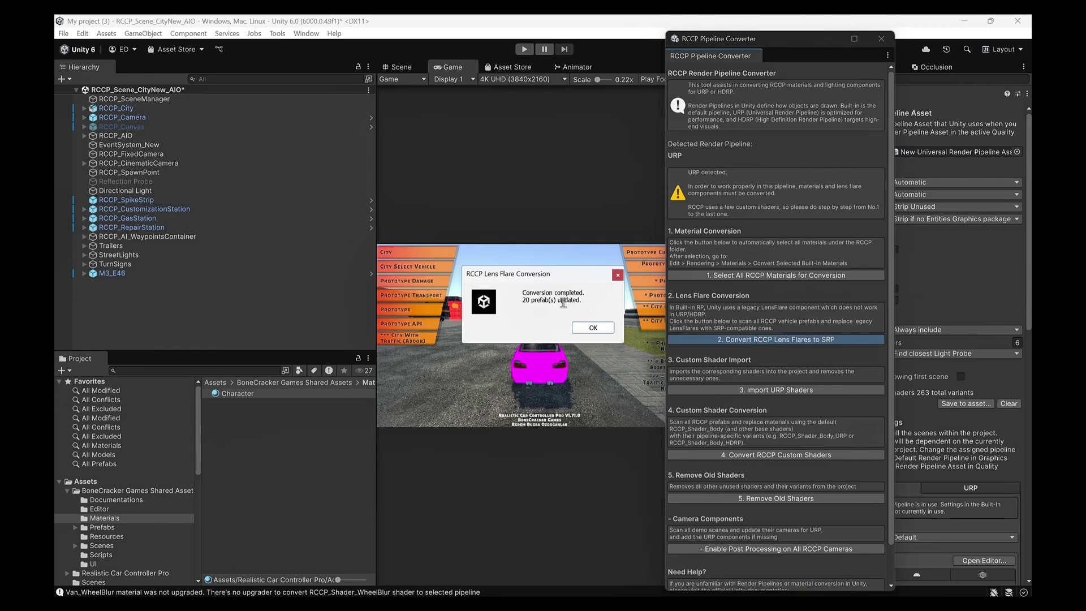
left_click(596, 332)
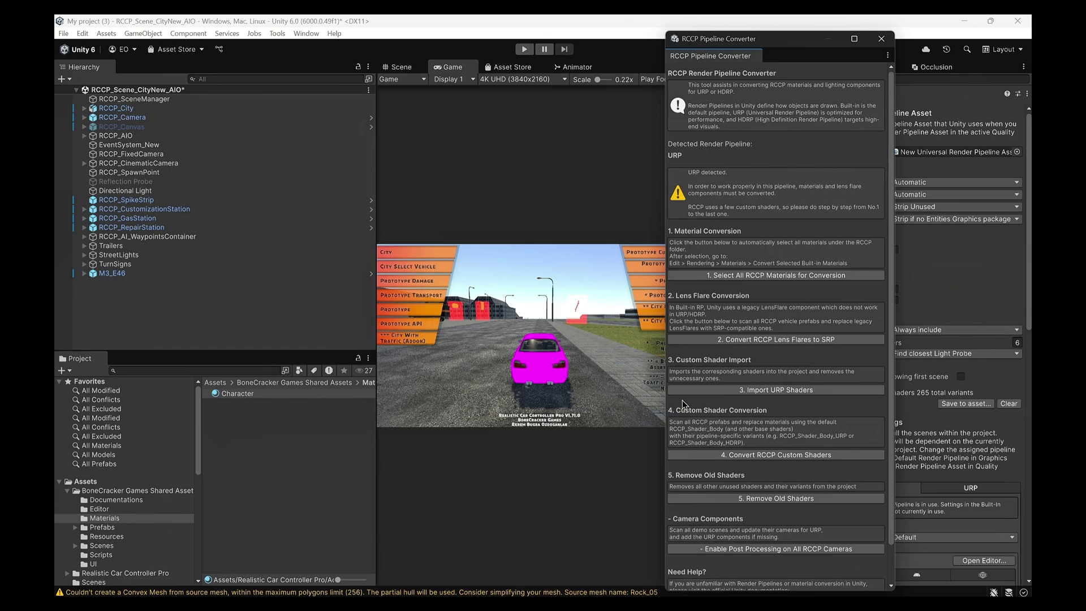
Step: Import the RCCP_URPShaders_6 package through the converter, then convert the RCCP custom shaders and dismiss the completion messages
left_click(739, 391)
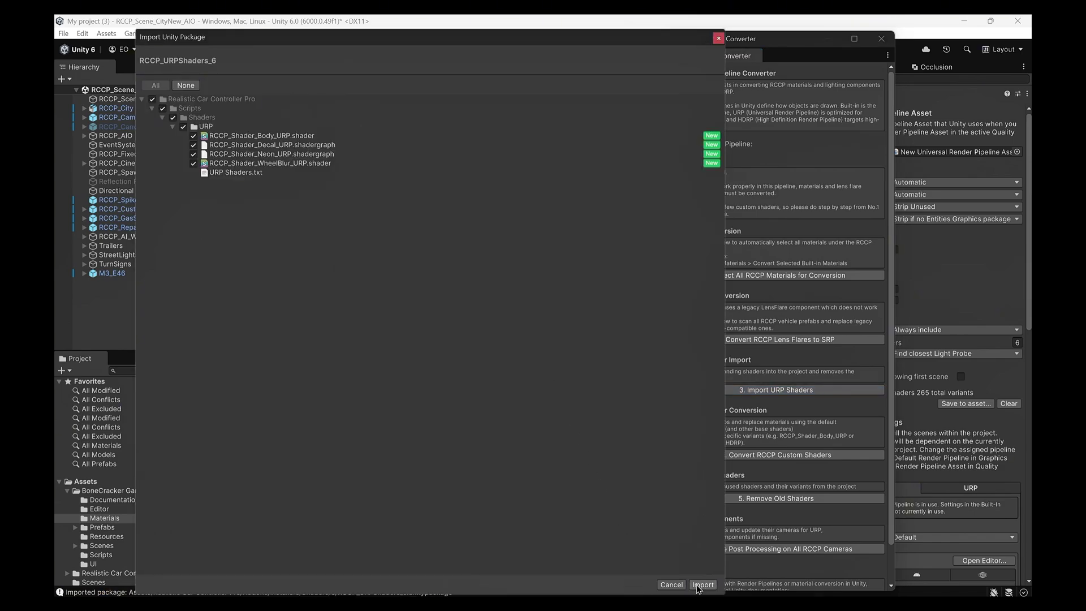
left_click(701, 584)
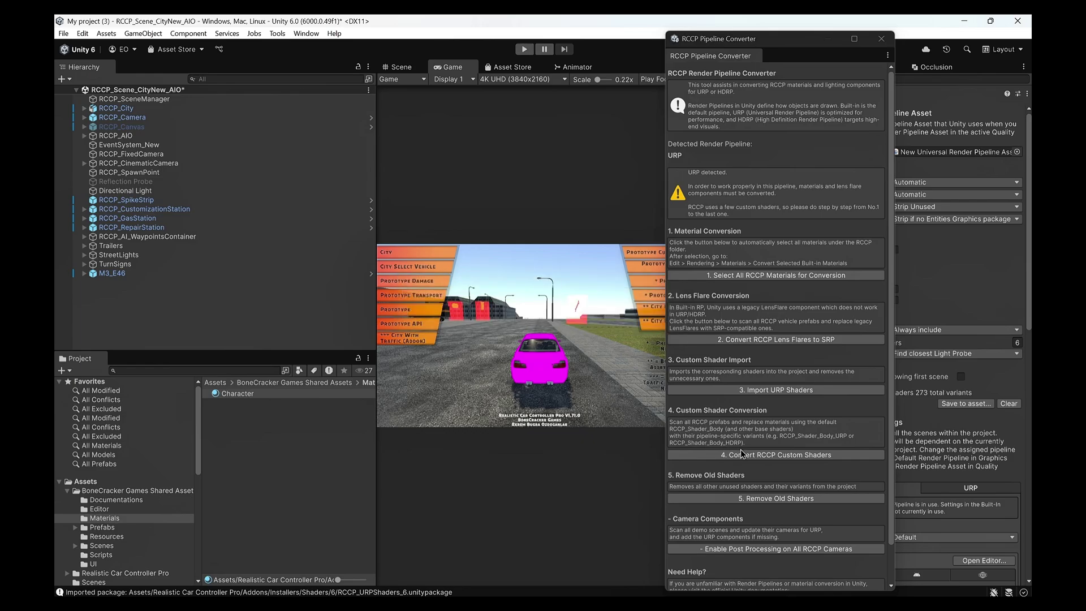
left_click(798, 461)
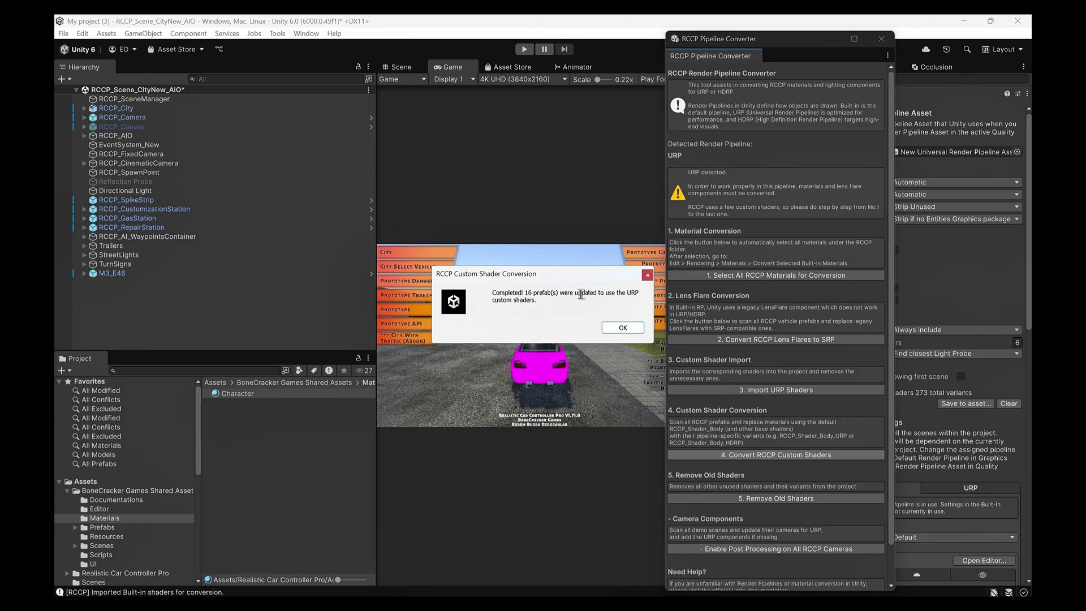
left_click(621, 329)
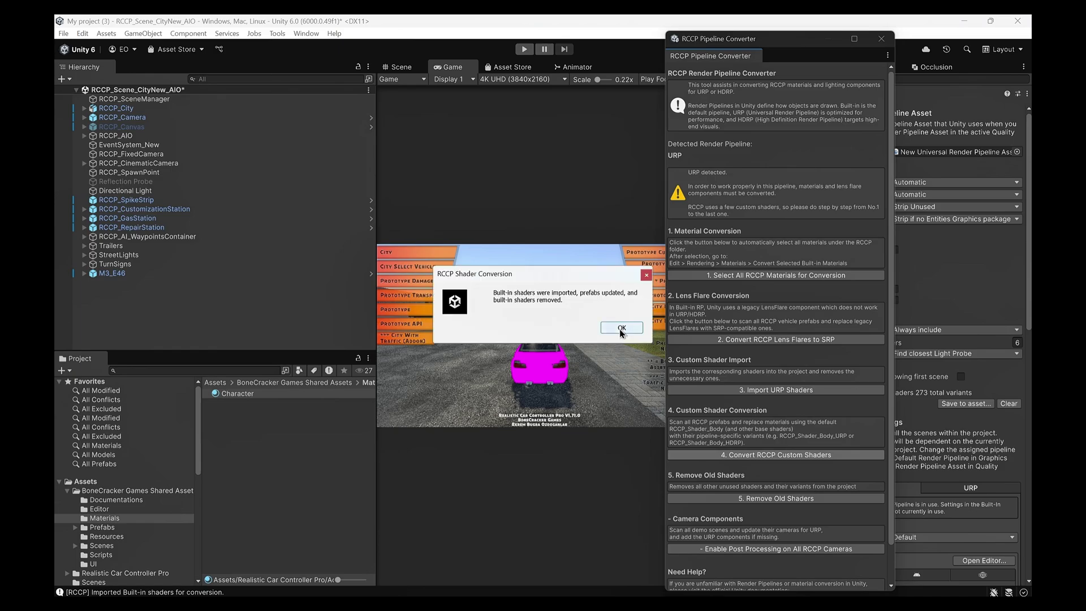
left_click(621, 329)
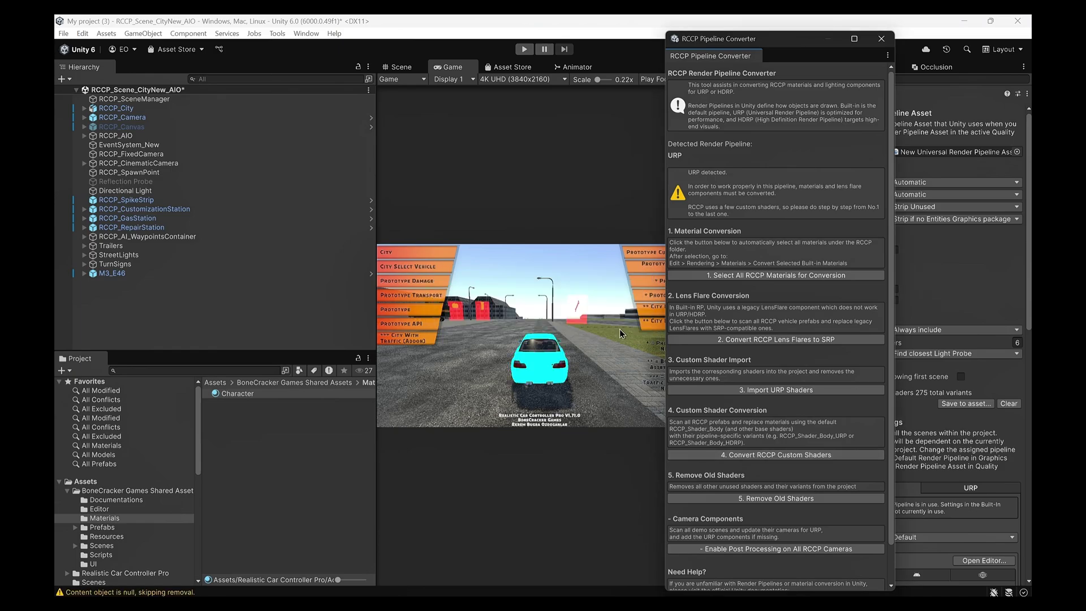
Step: Remove the old shaders, enable post processing on all RCCP cameras and close the pipeline converter
left_click(759, 500)
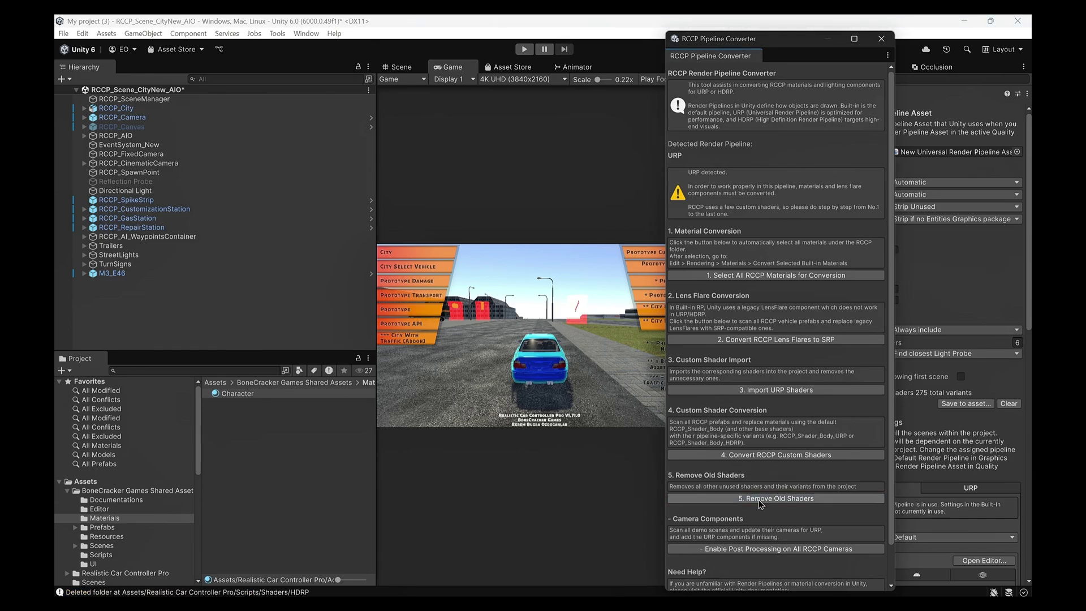
left_click(772, 549)
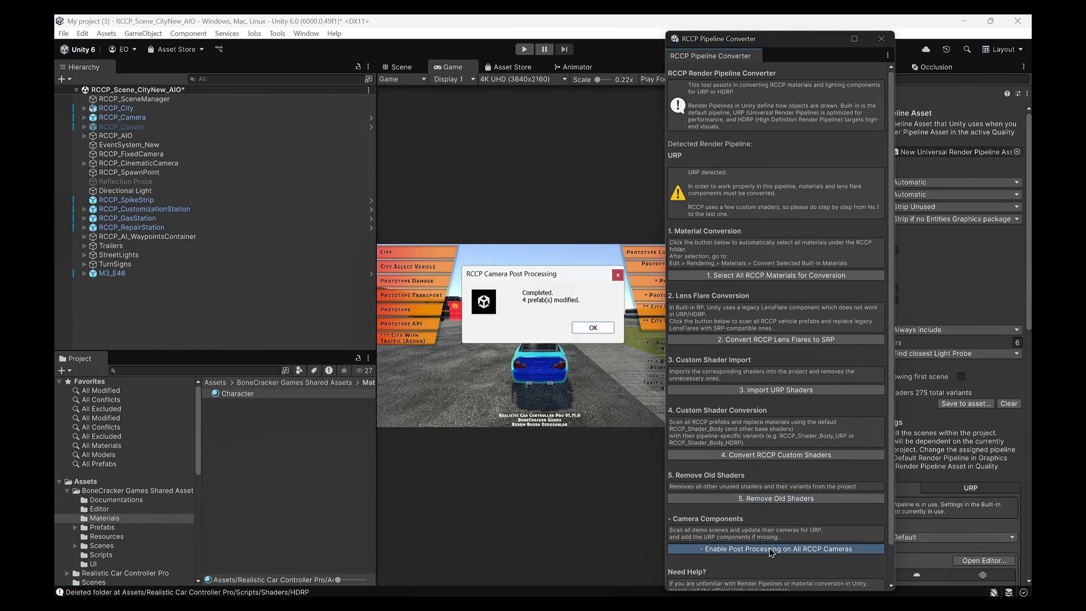
left_click(594, 330)
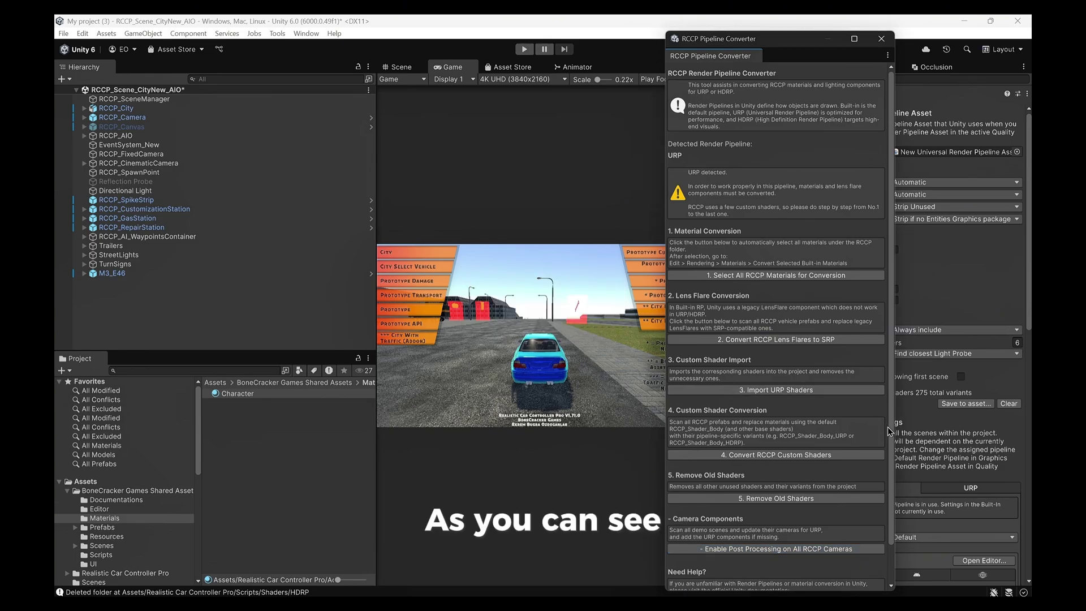
scroll(871, 424, "down", 2)
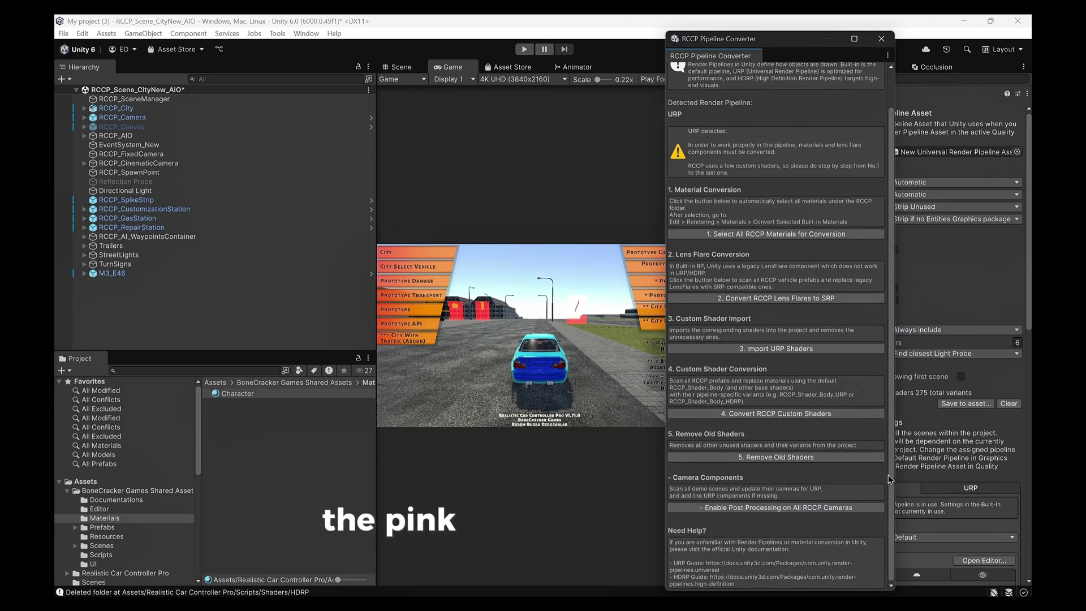
left_click(881, 38)
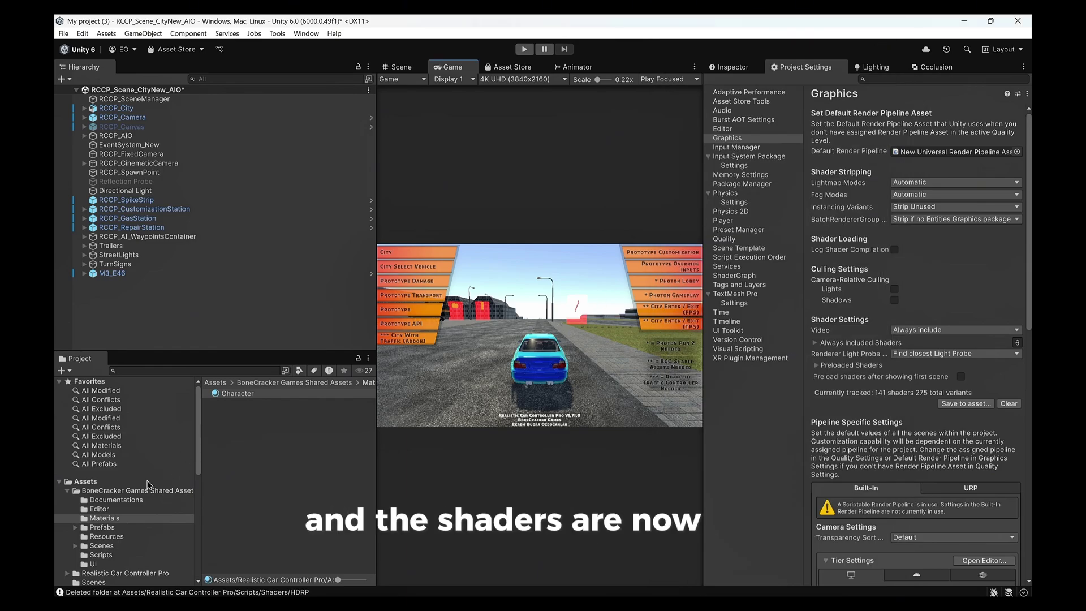
Step: Collapse the BoneCracker Games Shared Assets folder and clear the Console's messages, closing the Console again
left_click(125, 492)
left_click(67, 491)
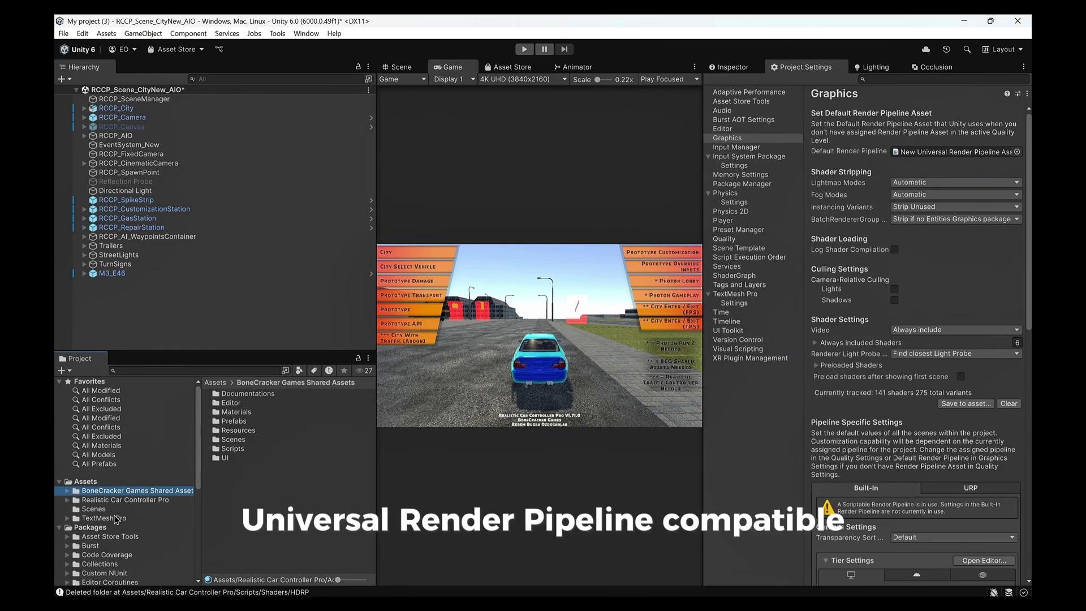
left_click(138, 592)
left_click(209, 200)
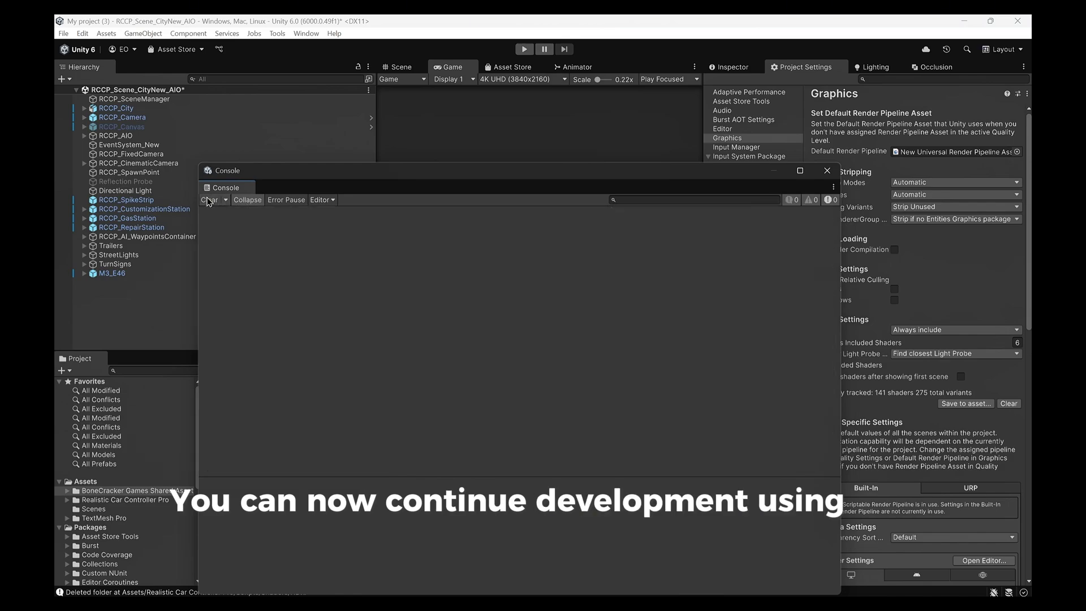
left_click(826, 171)
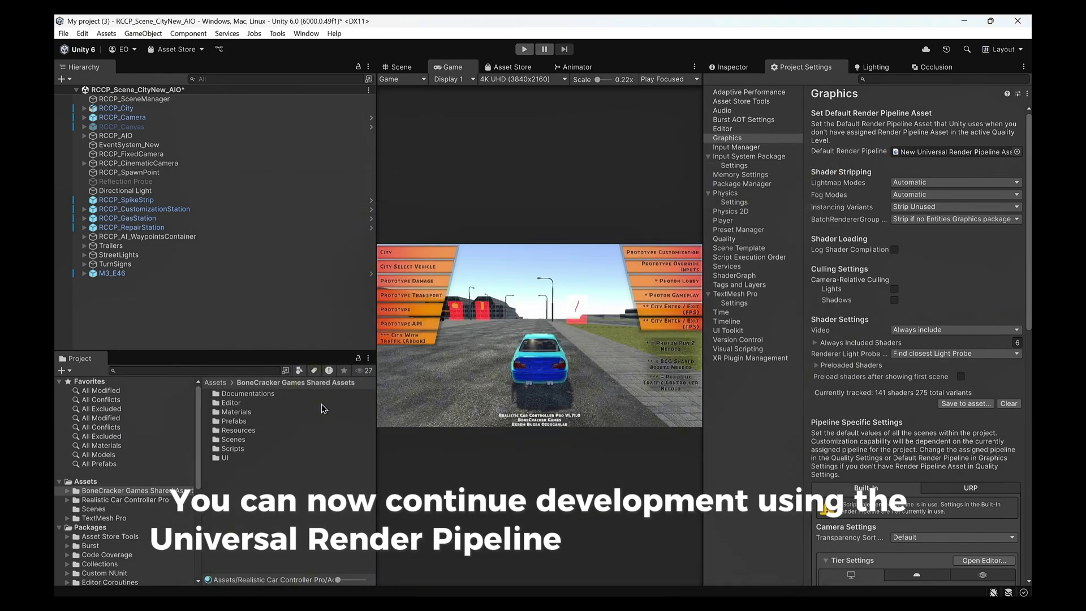
Step: Open the RCCP_Scene_CityNew scene from the Demo Content Scenes folder of Realistic Car Controller Pro
left_click(124, 500)
double_click(256, 395)
double_click(253, 394)
double_click(253, 394)
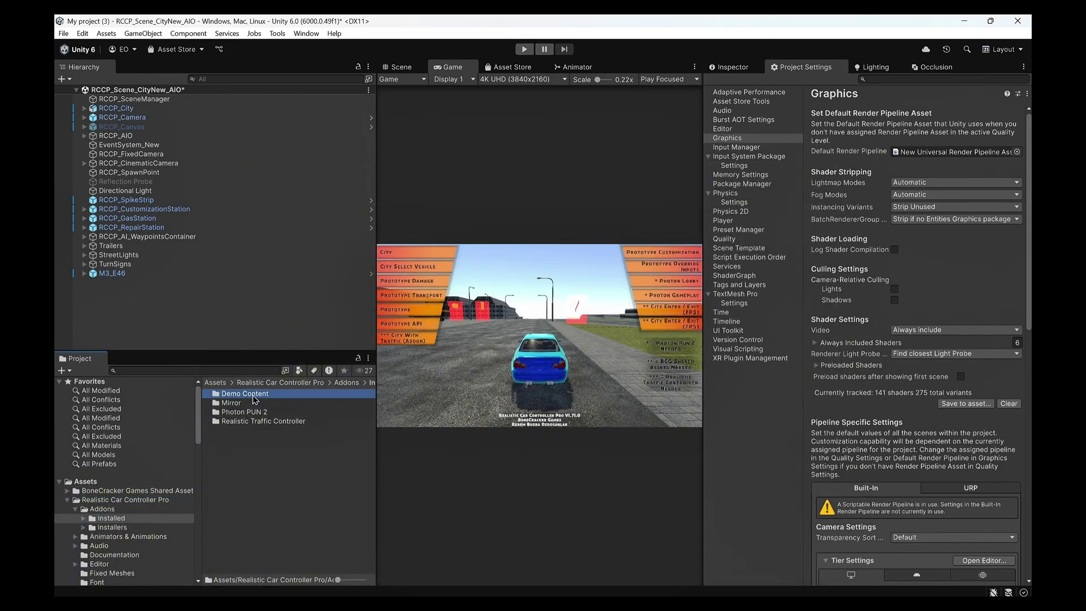
left_click(235, 451)
double_click(233, 448)
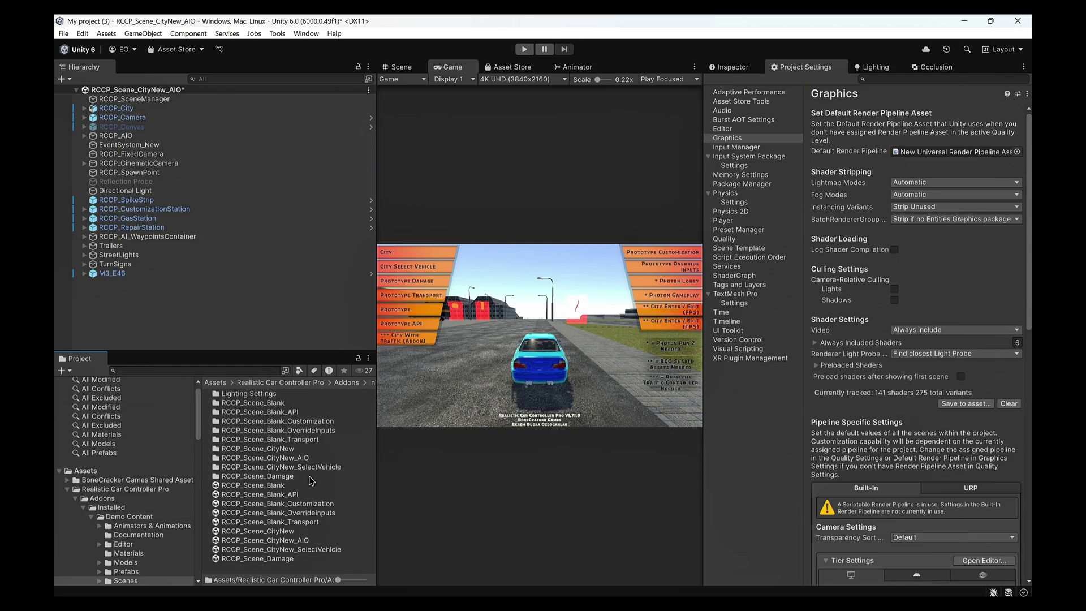
double_click(294, 530)
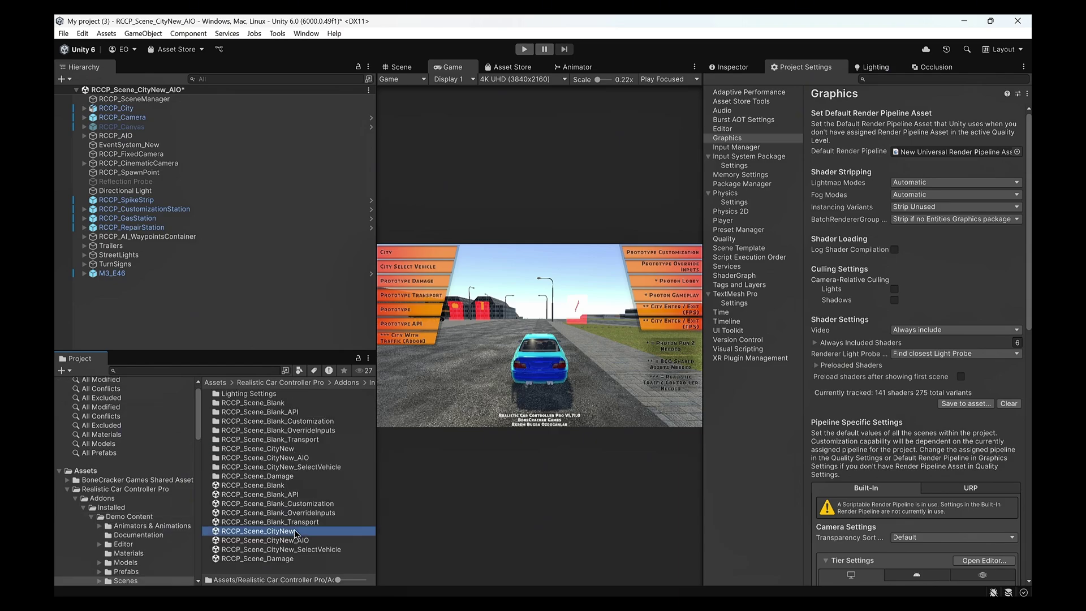
left_click(527, 336)
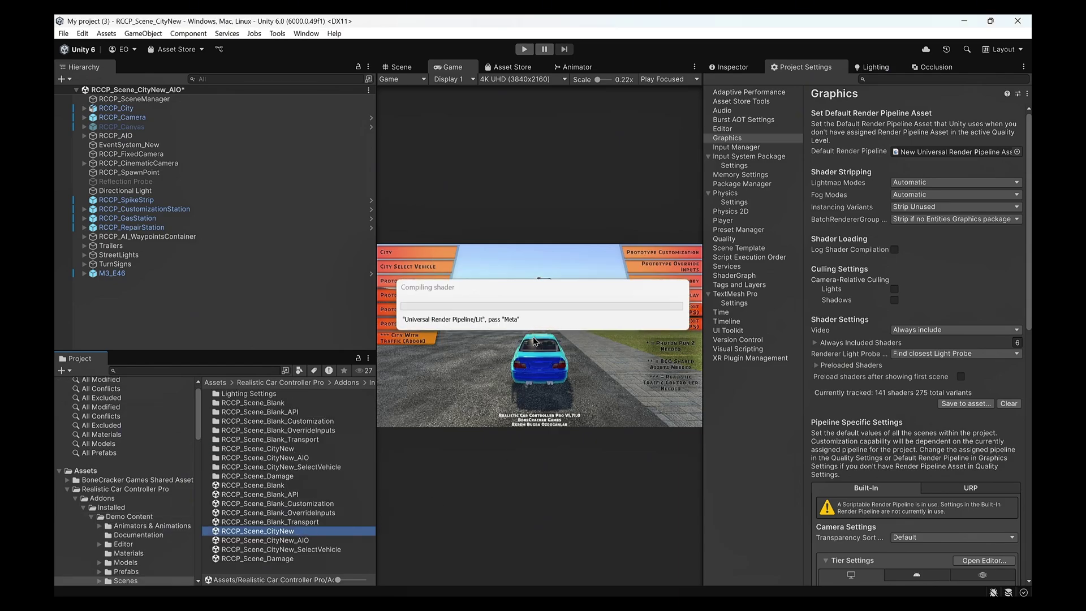
Step: Open the RCCP_Scene_CityNew_SelectVehicle scene from the same Scenes folder
left_click(308, 540)
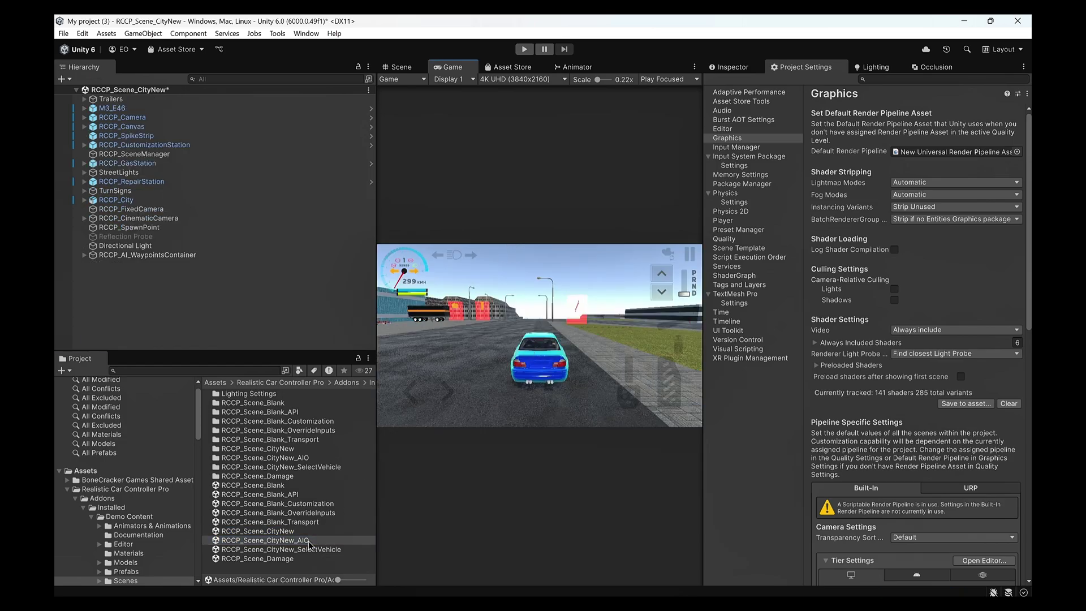
double_click(310, 550)
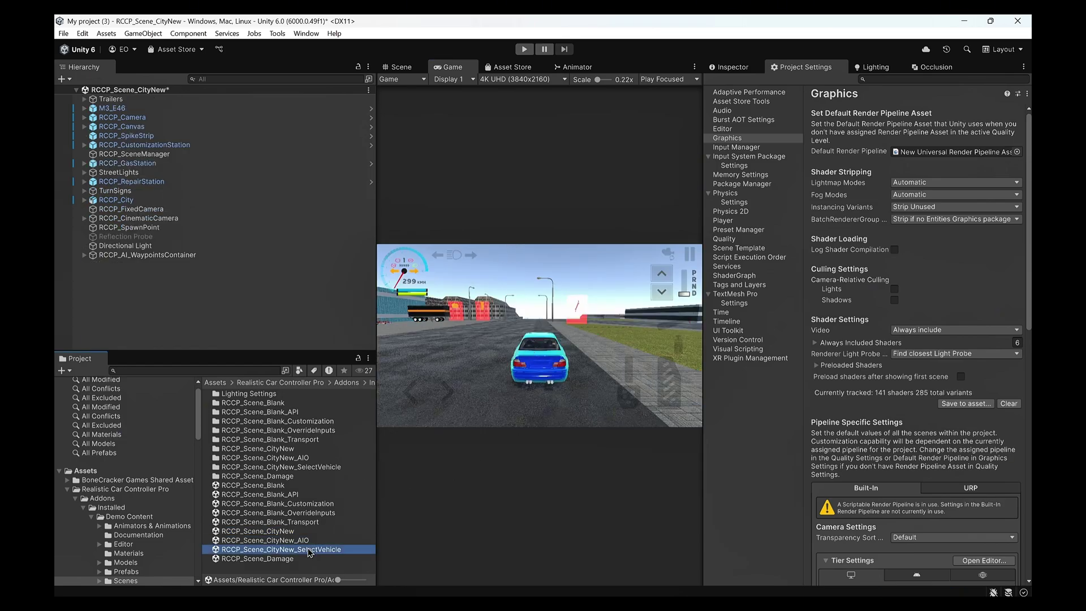
left_click(541, 338)
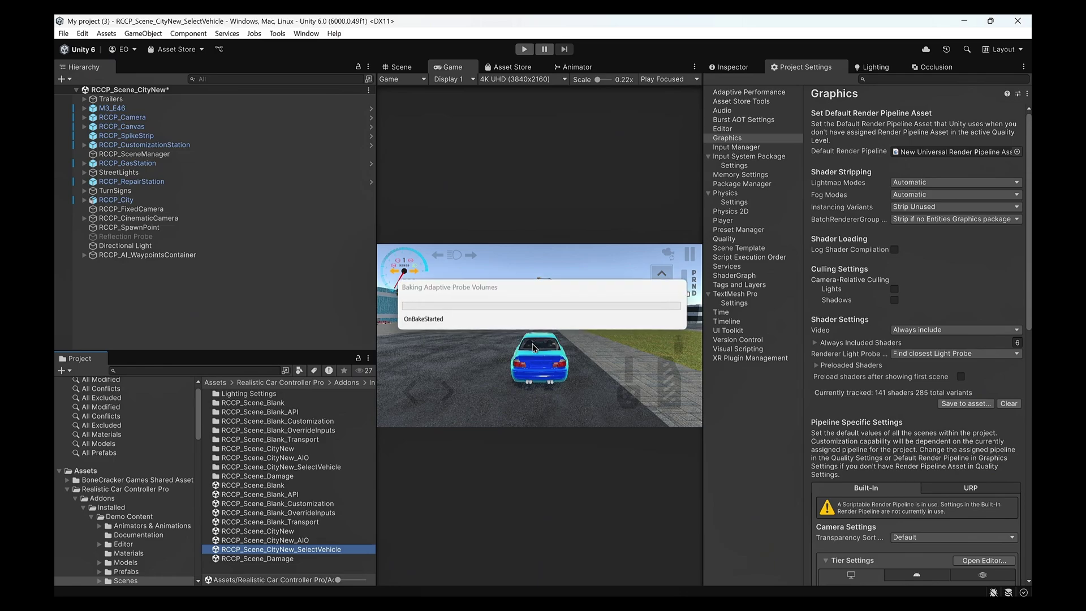
Step: Run the vehicle selection scene and cycle through all the demo vehicles to check how their materials render
left_click(525, 51)
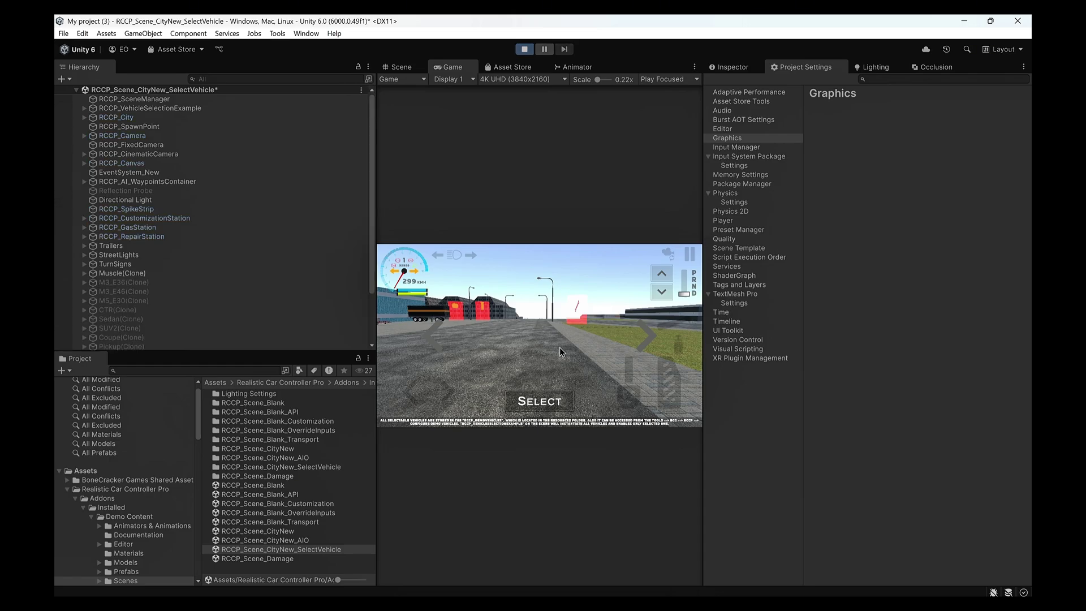
left_click(650, 338)
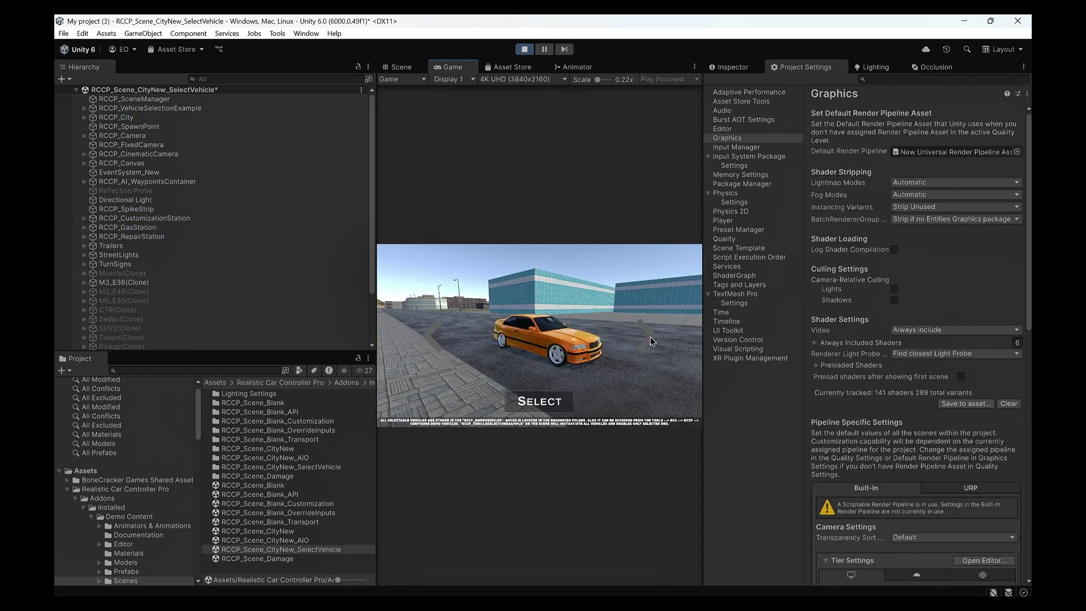
left_click(649, 338)
left_click(649, 339)
left_click(650, 339)
left_click(650, 338)
left_click(650, 338)
left_click(650, 338)
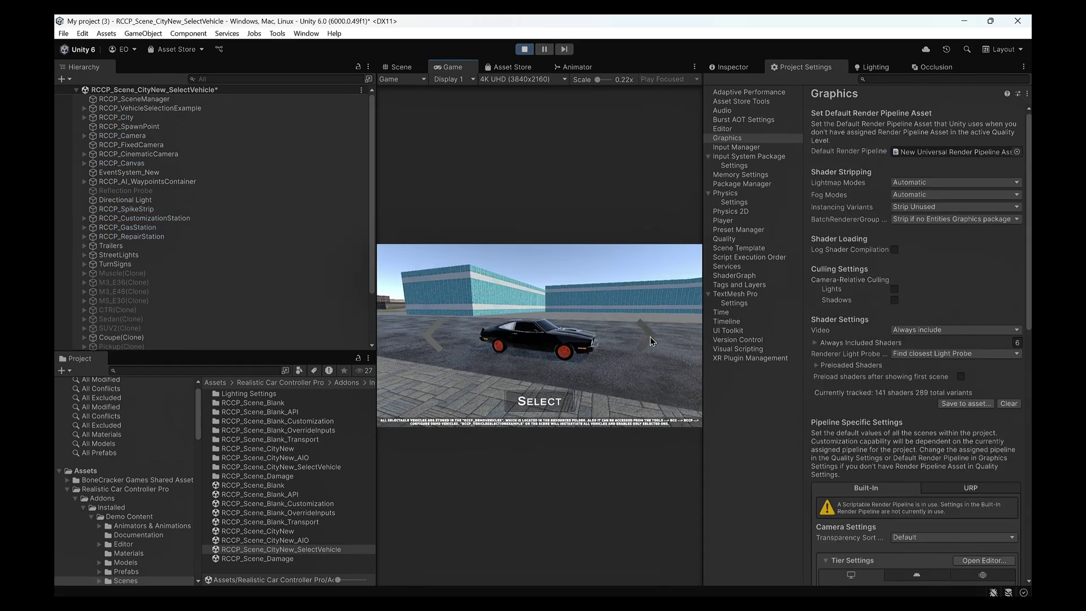
left_click(650, 338)
left_click(650, 338)
left_click(650, 337)
left_click(650, 337)
left_click(650, 337)
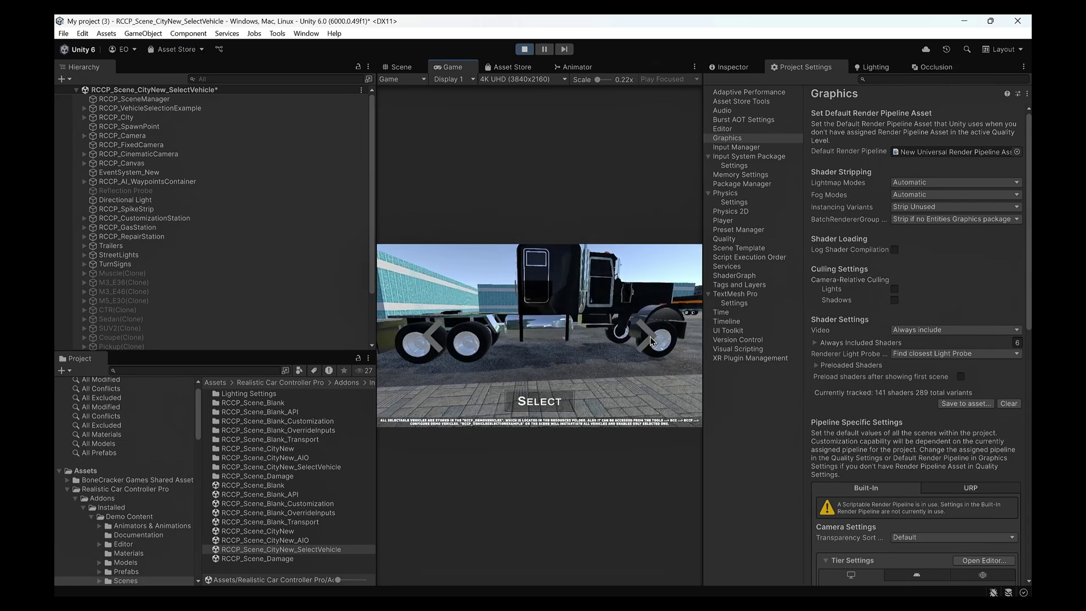
left_click(650, 337)
left_click(650, 337)
left_click(650, 337)
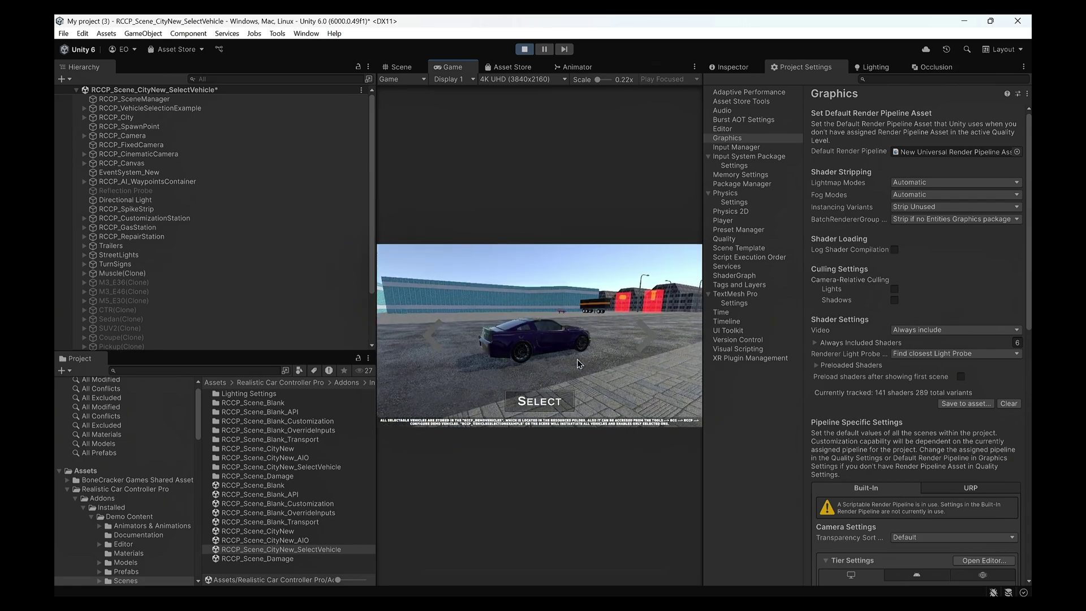
Step: Browse to the orange M5_E30, select it as the player vehicle and start driving it
left_click(646, 335)
left_click(645, 335)
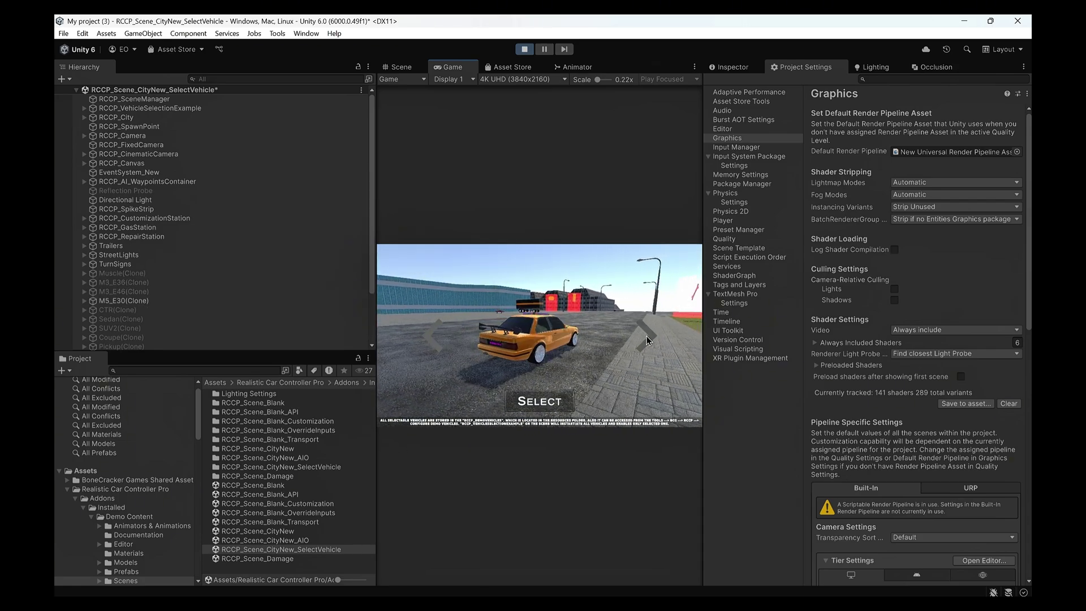
left_click(645, 335)
left_click(646, 335)
left_click(539, 401)
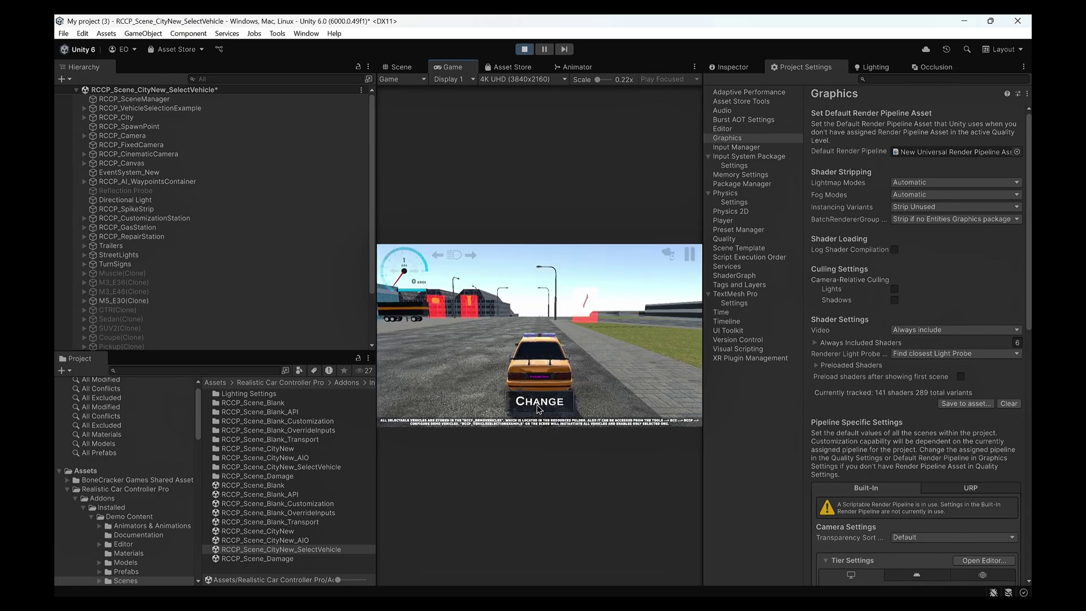
key("w")
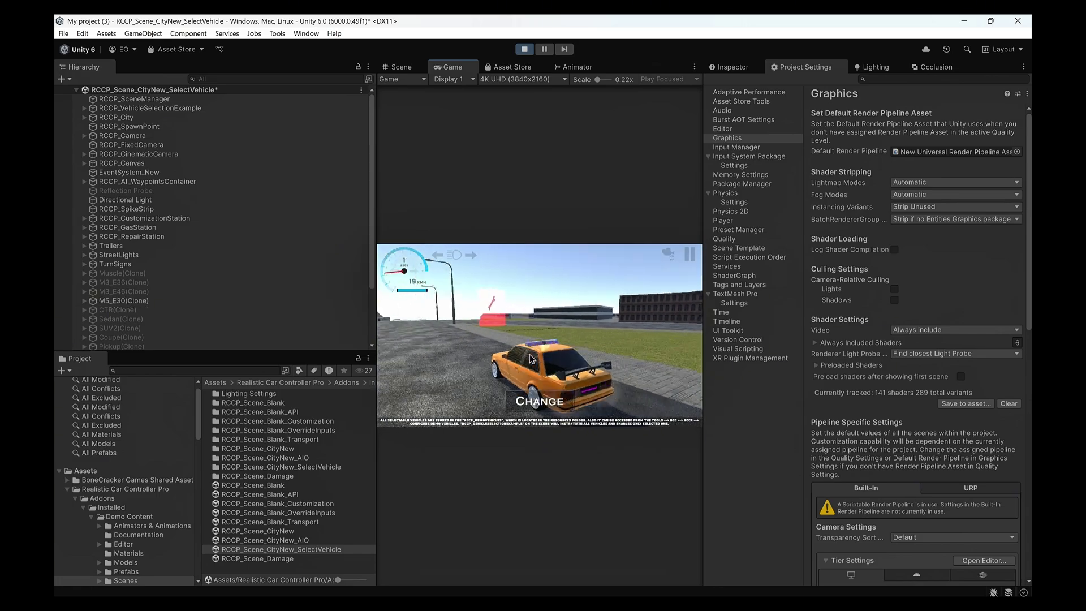
Step: Open the in-game options, enter the vehicle customization and repaint the M5_E30 purple
key("Escape")
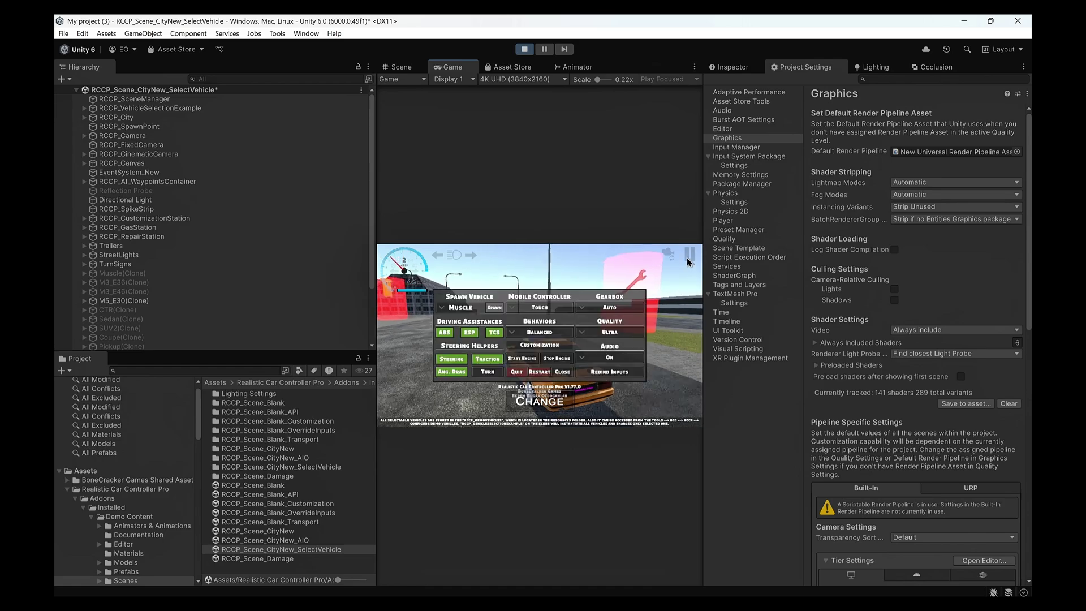
left_click(541, 346)
left_click(591, 271)
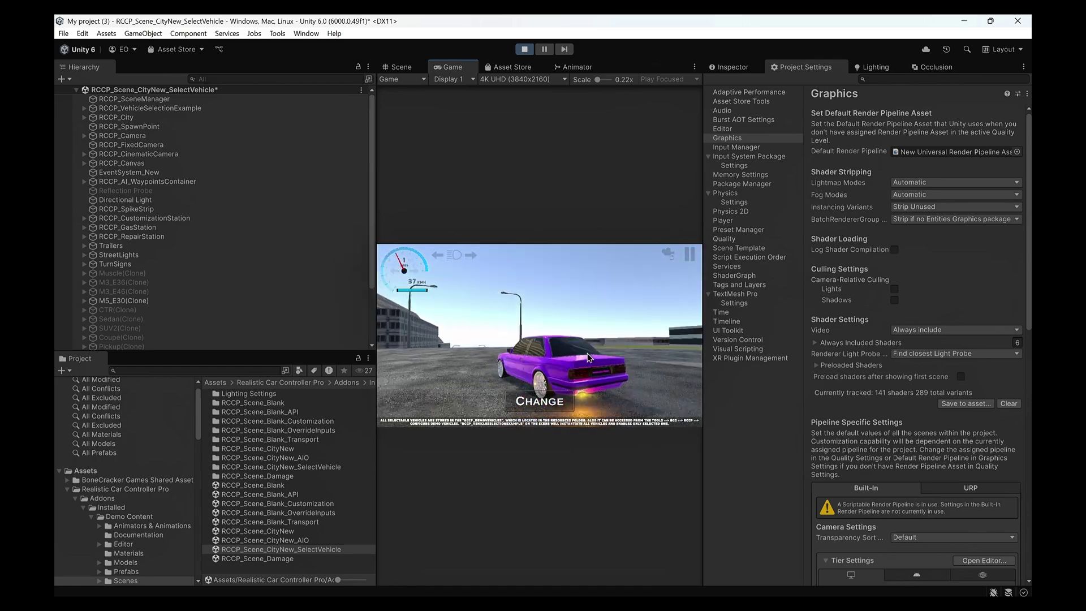
Step: Test-drive the purple M5_E30 through the city to check how the car and its surroundings render
key("a")
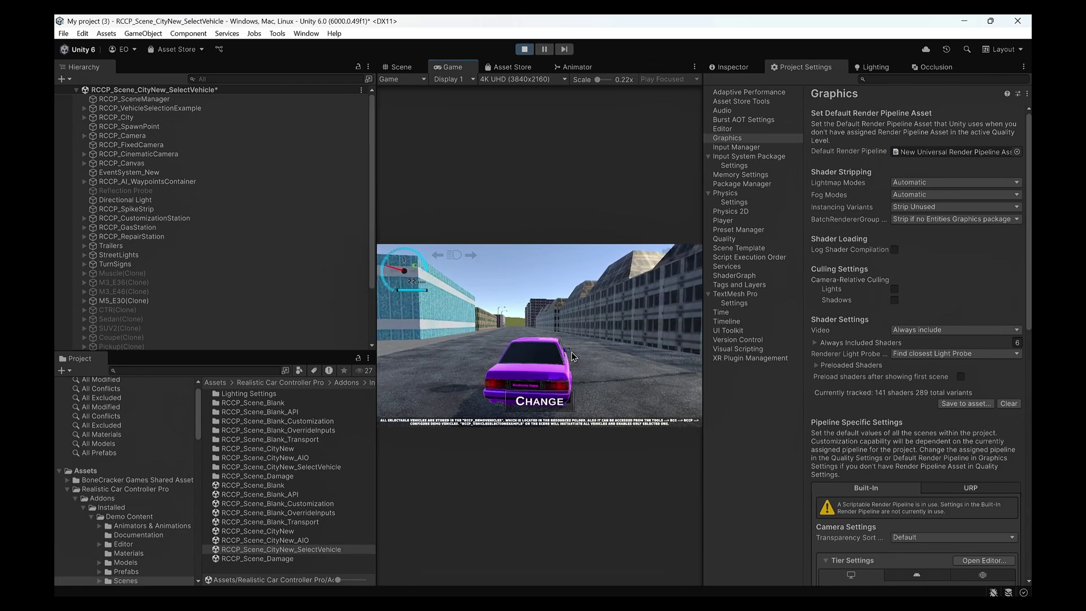
key("l")
mouse_move(576, 351)
left_mouse_down()
mouse_move(607, 356)
mouse_move(571, 356)
left_mouse_up()
key("w")
key("f")
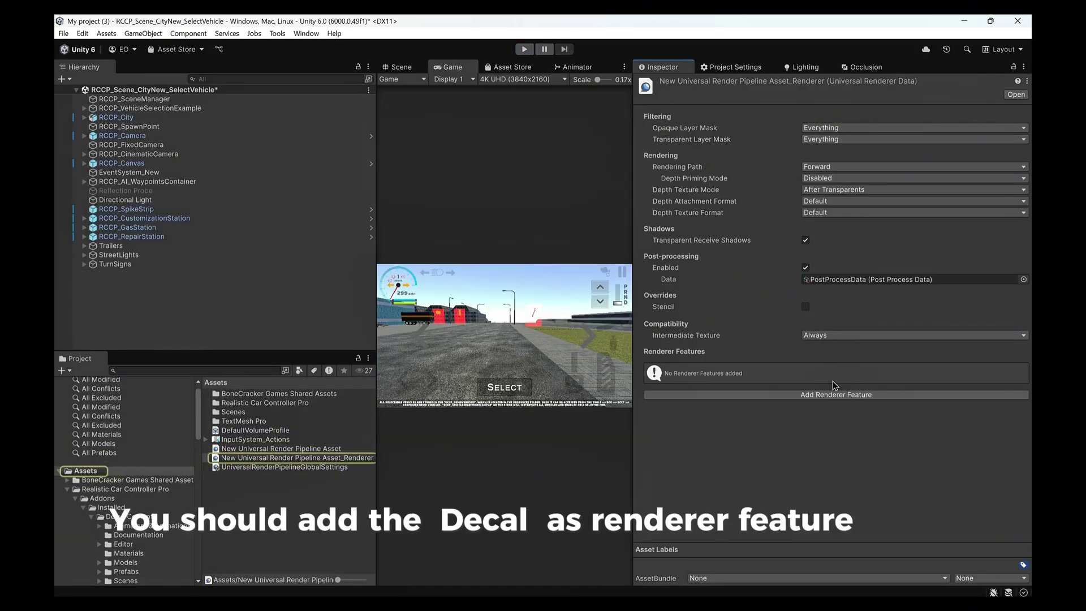
Step: Add the Decal renderer feature to New Universal Render Pipeline Asset_Renderer and expand its settings
left_click(837, 397)
type("Decal")
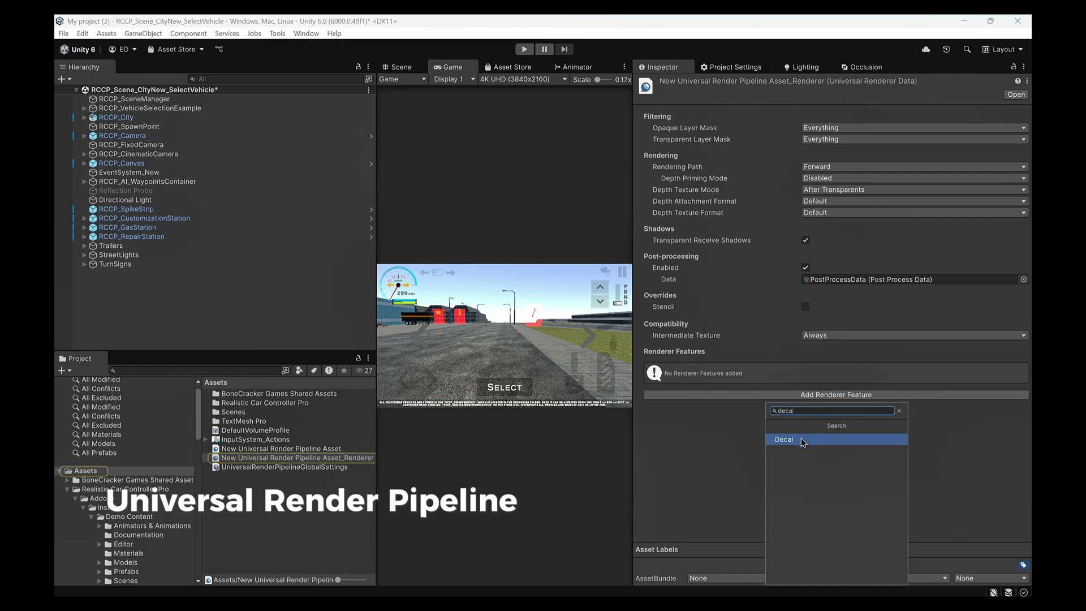
left_click(803, 441)
left_click(646, 368)
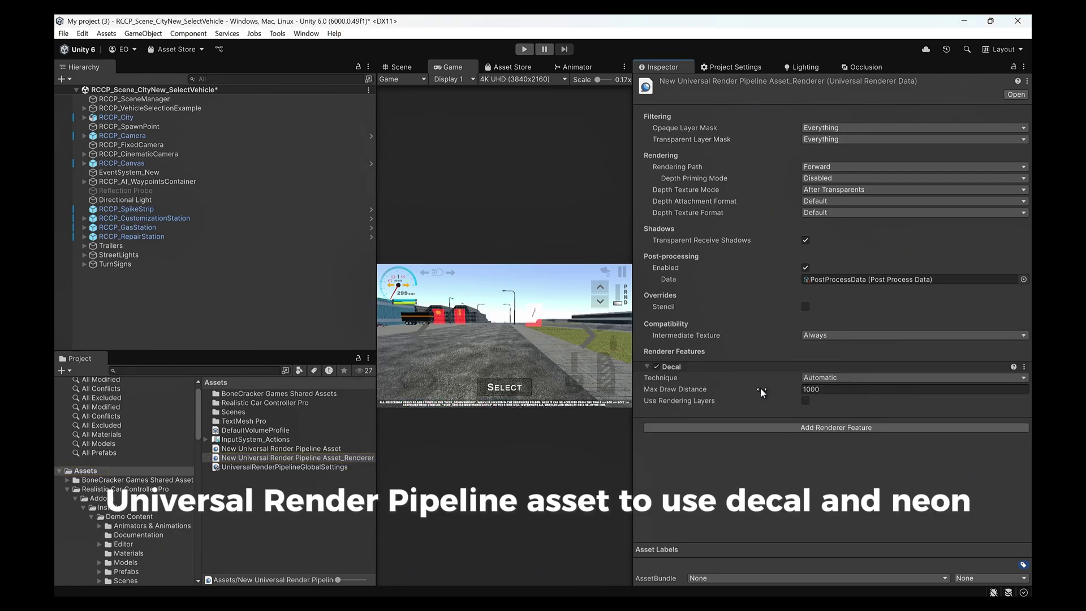
Step: Run the vehicle selection scene again and select the purple M5_E30
left_click(524, 50)
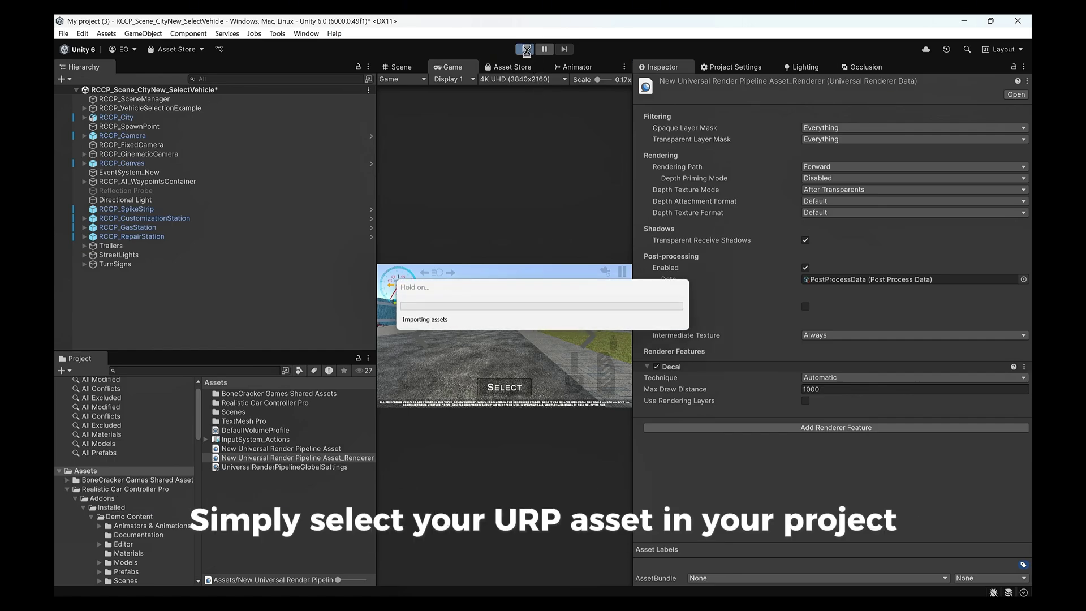
left_click(525, 49)
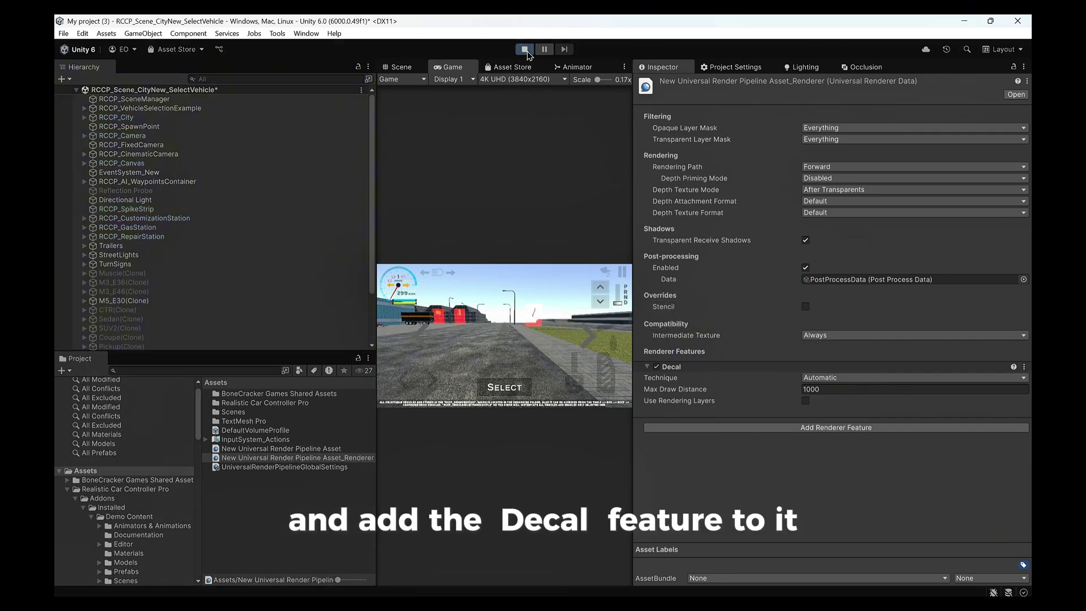
left_click(504, 386)
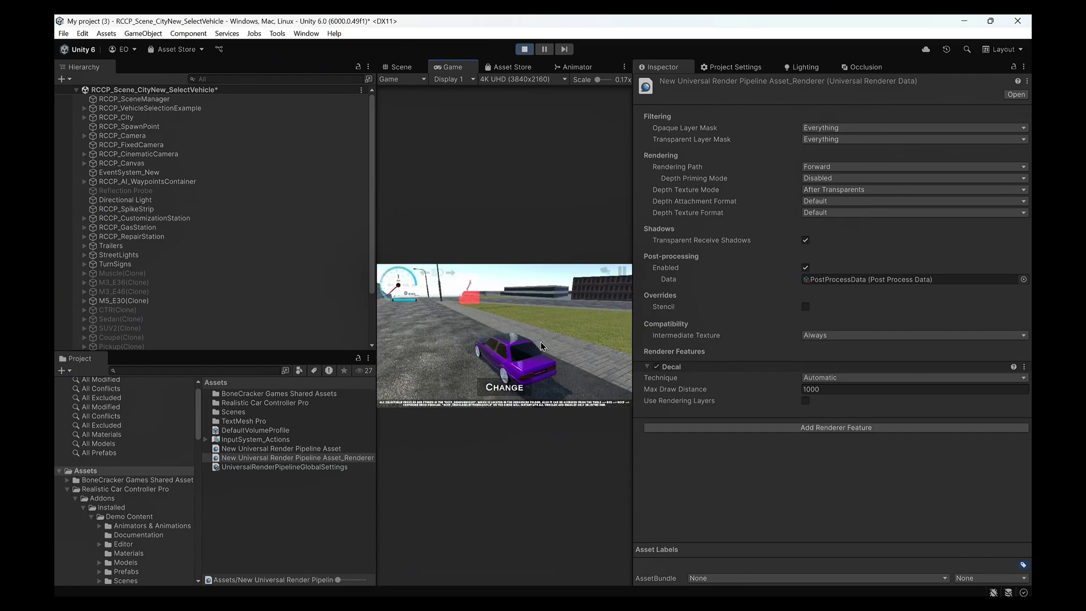
Step: Apply red neon and a [drift] rear decal to the car in the vehicle customization, and maximize the Game view
left_click(624, 274)
left_click(501, 344)
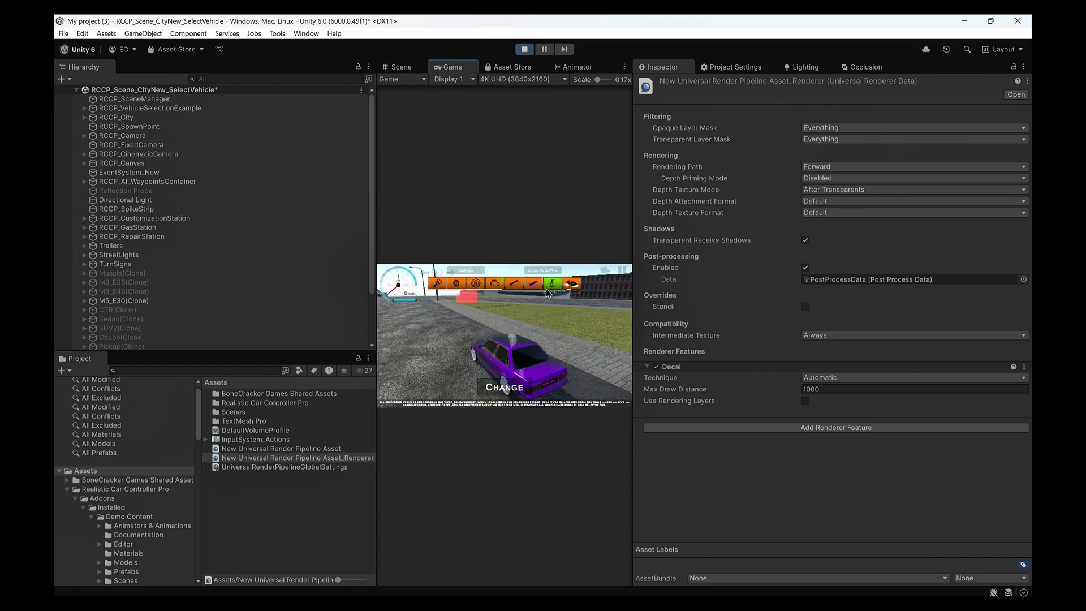
left_click_drag(527, 376, 543, 366)
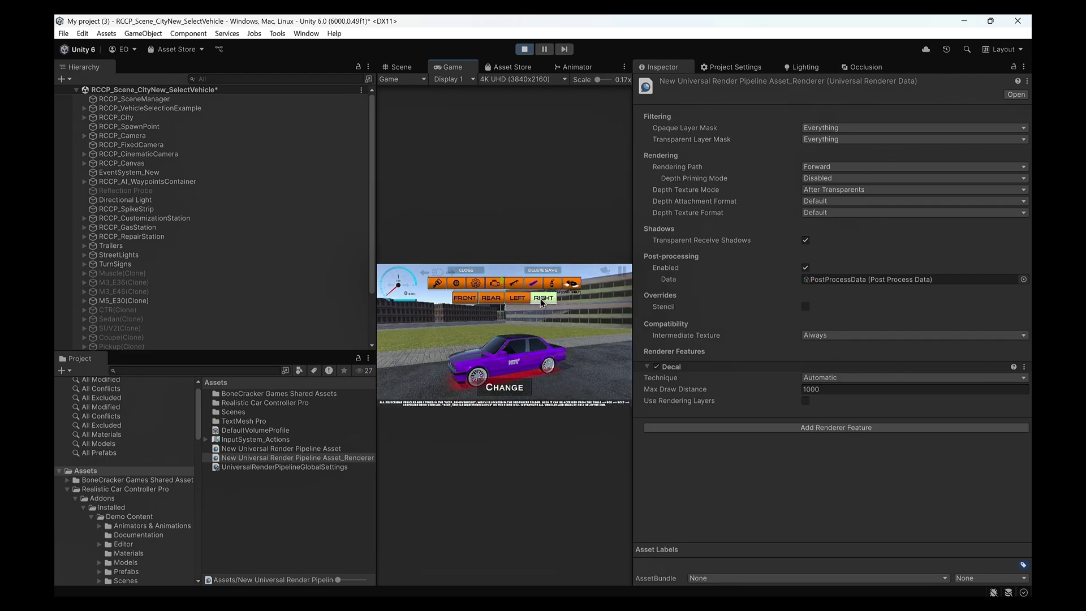
key("shift+space")
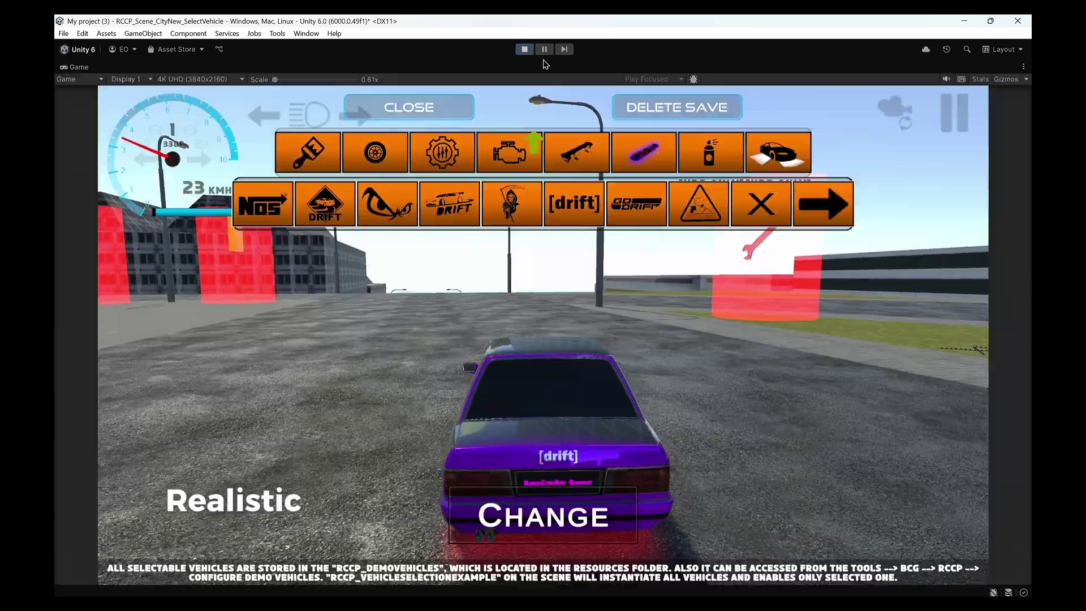